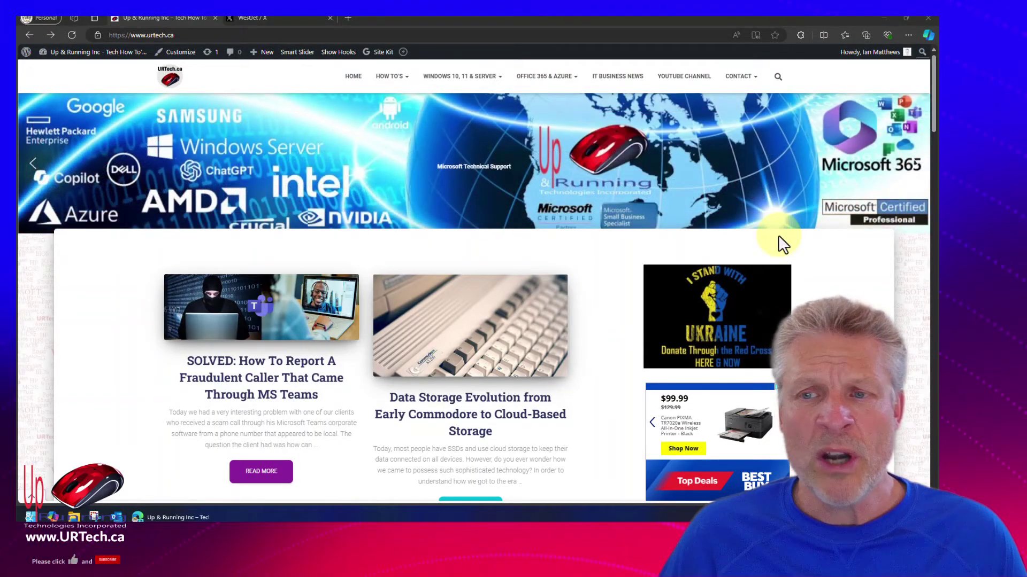
# Step: Scroll down and back up the urtech.ca homepage to look it over
pyautogui.scroll(-6, 721, 244)
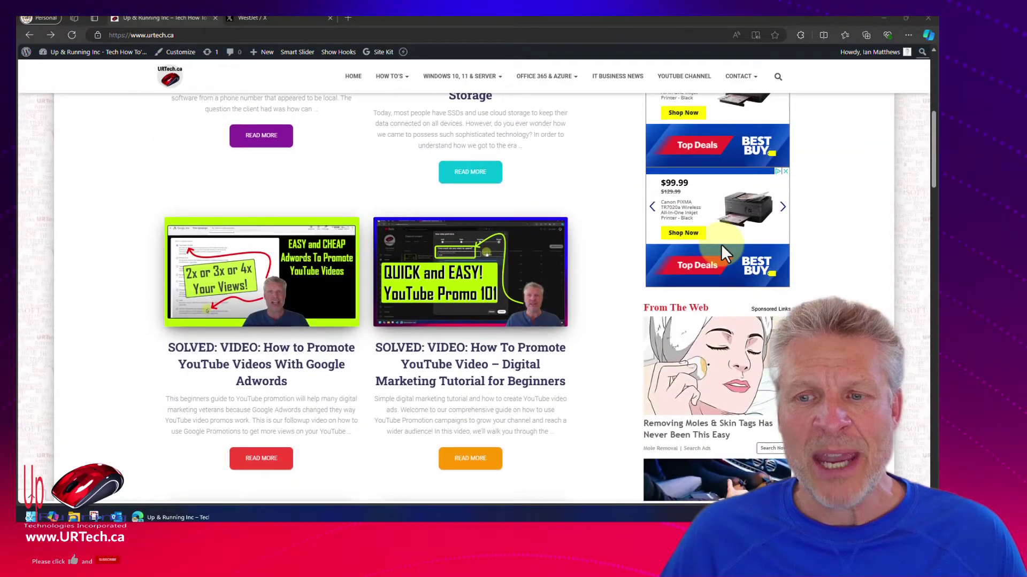
pyautogui.scroll(6, 721, 244)
pyautogui.scroll(-8, 721, 244)
pyautogui.scroll(8, 721, 244)
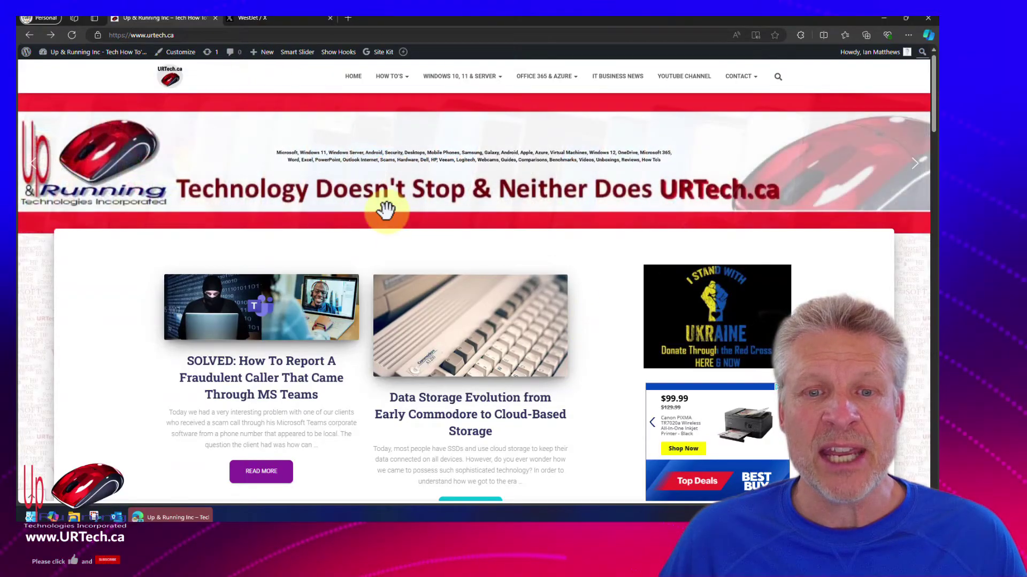
# Step: Switch to the WestJet conversation on X and scroll through its message thread
pyautogui.click(292, 16)
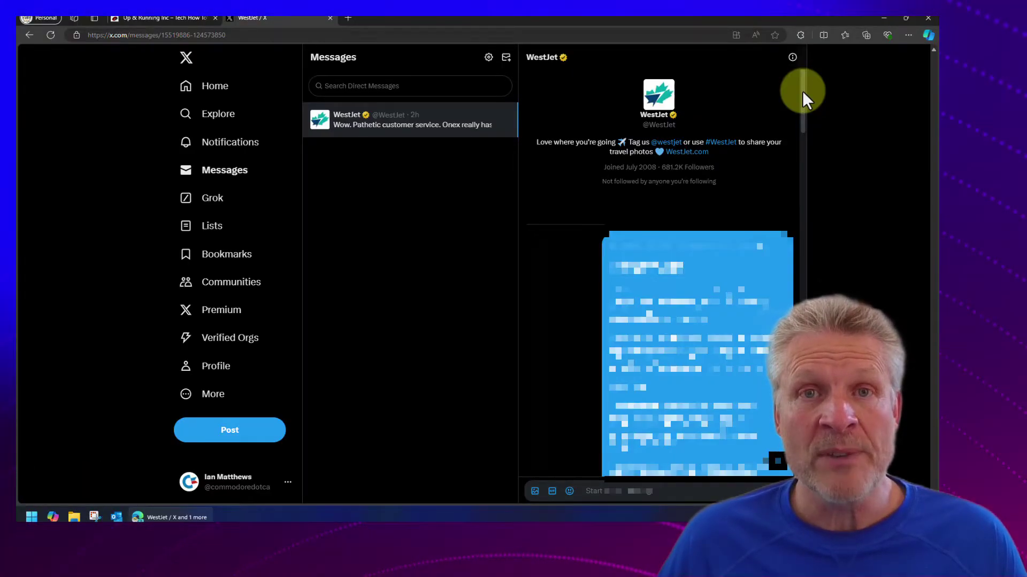
pyautogui.click(802, 91)
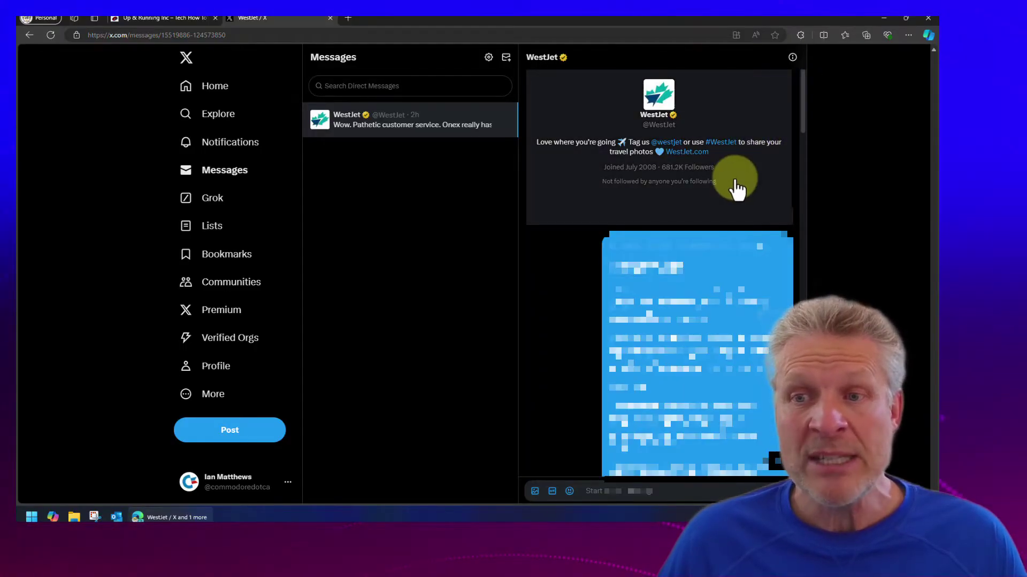
pyautogui.rightClick(734, 178)
pyautogui.click(813, 74)
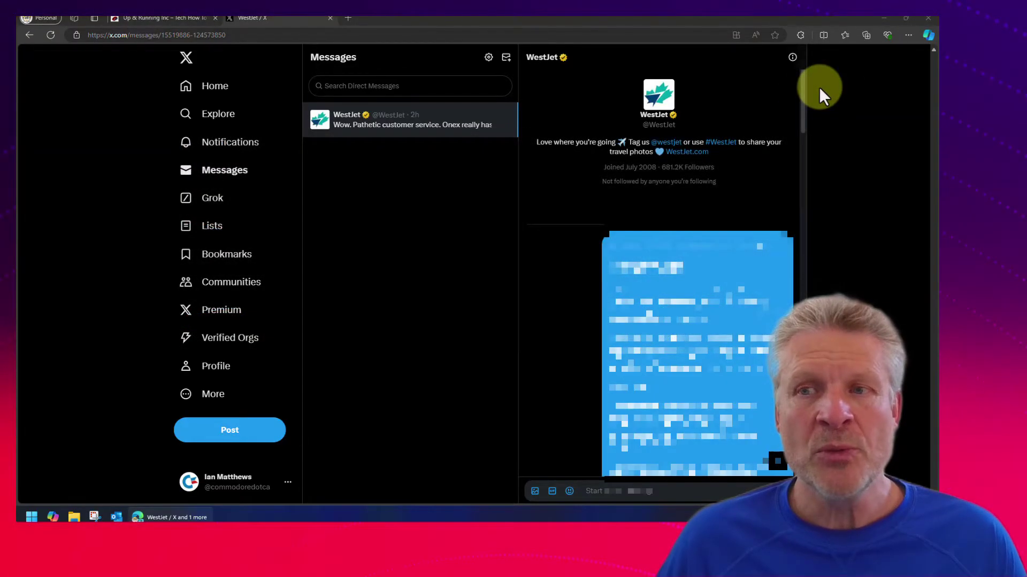
pyautogui.click(803, 88)
pyautogui.moveTo(804, 87)
pyautogui.mouseDown()
pyautogui.moveTo(800, 291)
pyautogui.moveTo(777, 81)
pyautogui.moveTo(818, 229)
pyautogui.moveTo(797, 84)
pyautogui.mouseUp()
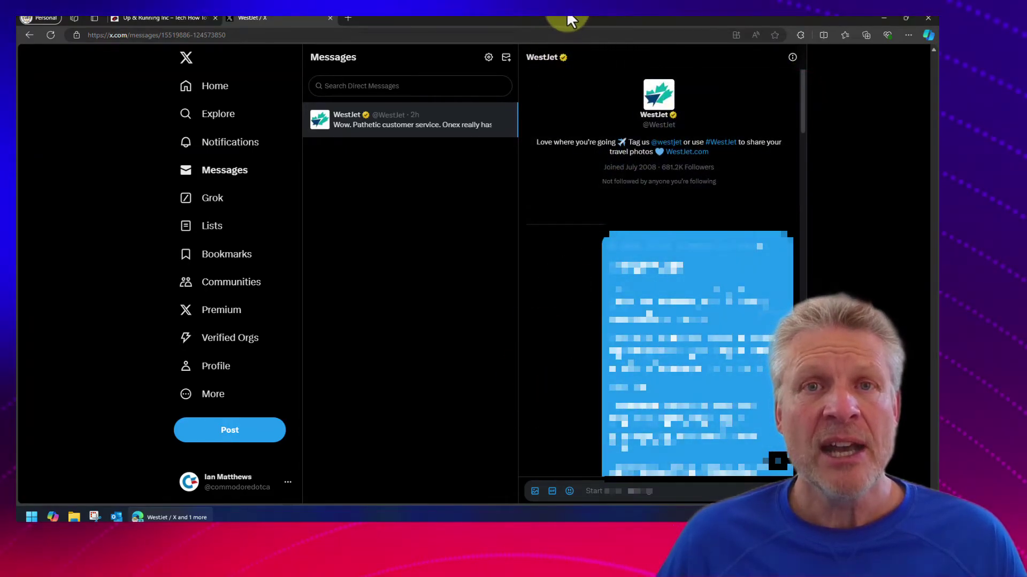
# Step: Return to the urtech.ca homepage tab and bring up Windows search
pyautogui.click(182, 16)
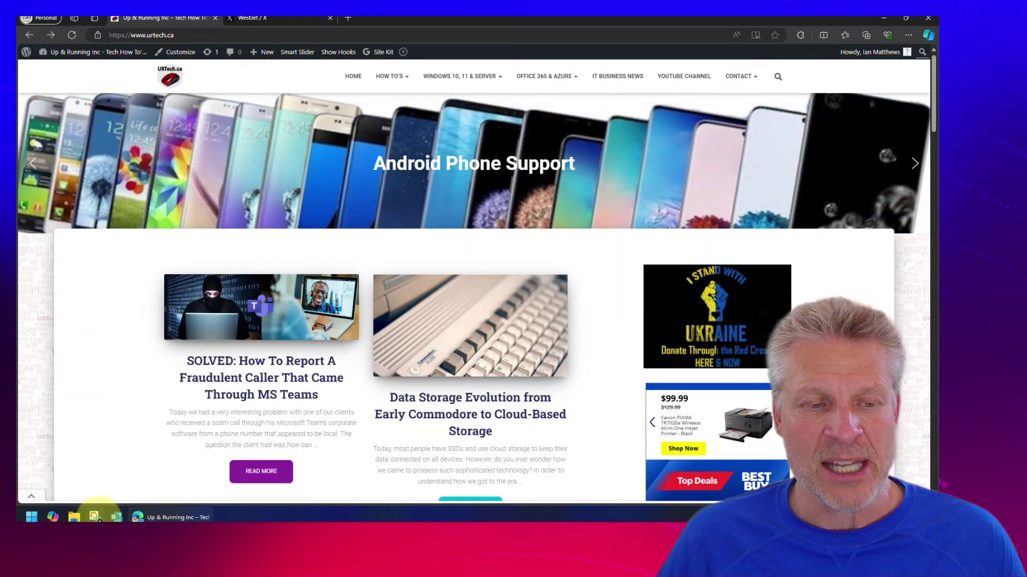
pyautogui.click(28, 517)
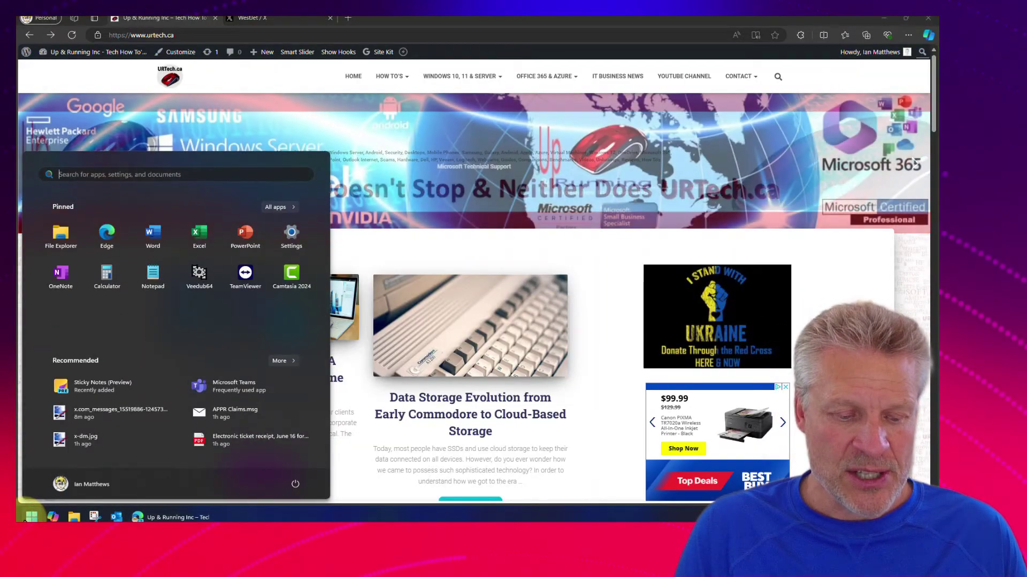
# Step: Search 'snip' to launch Snipping Tool and move its window over the page
pyautogui.write('snipping Tool')
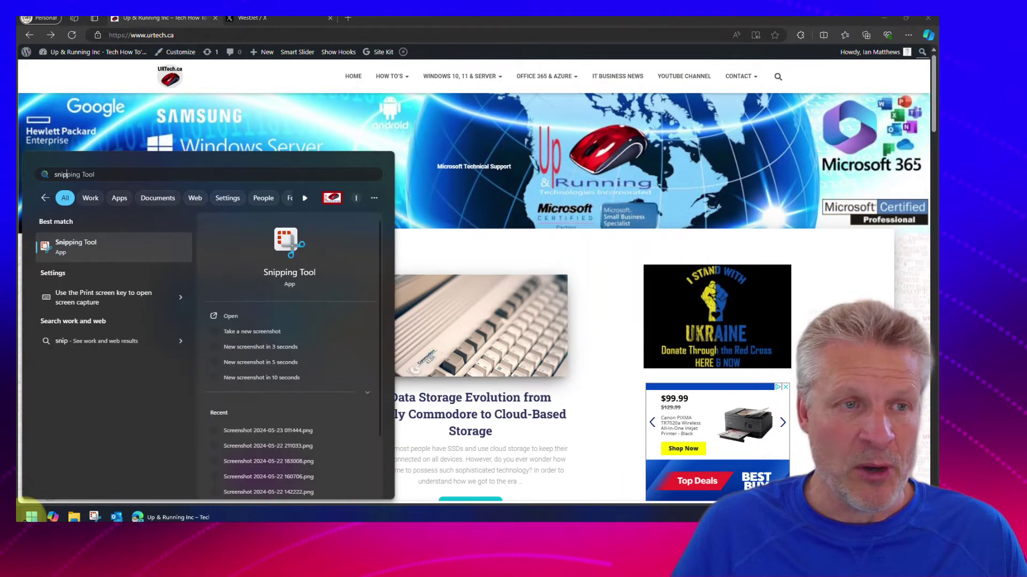
pyautogui.click(83, 245)
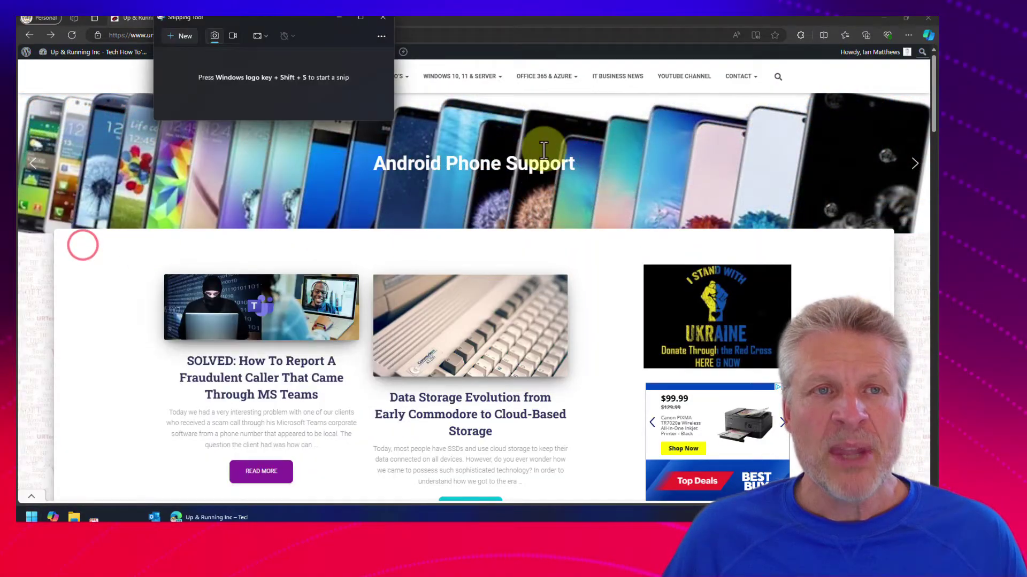
pyautogui.moveTo(268, 19); pyautogui.dragTo(302, 108)
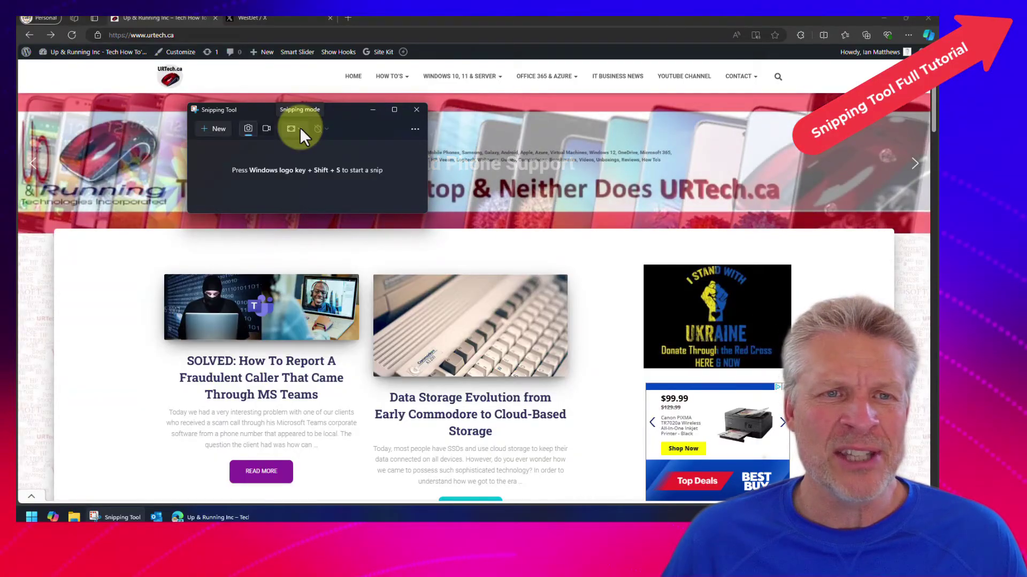
# Step: Take a rectangle snip of the page's top banner and first articles
pyautogui.click(297, 129)
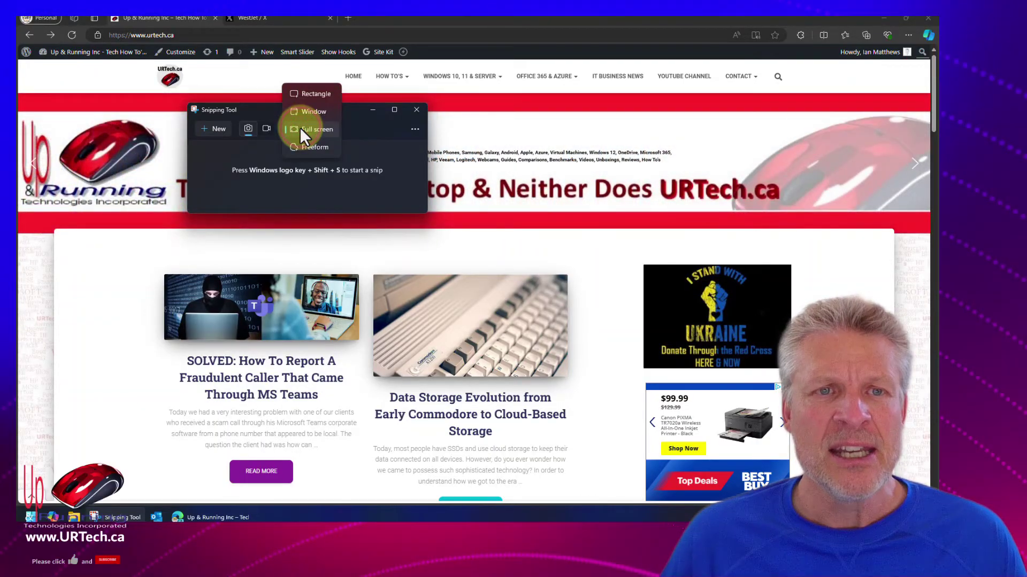
pyautogui.click(309, 98)
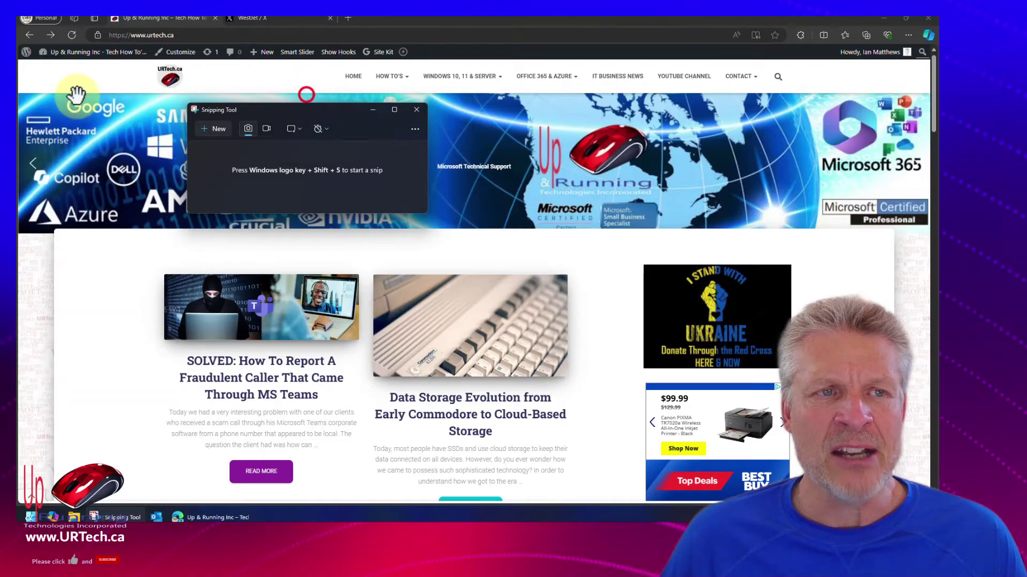
pyautogui.click(216, 130)
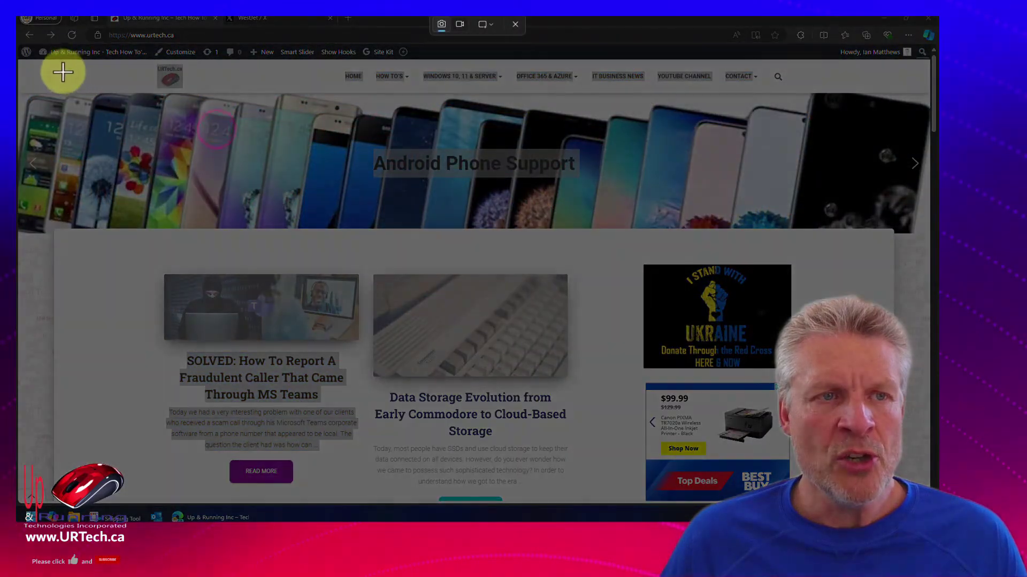
pyautogui.moveTo(63, 72); pyautogui.dragTo(660, 373)
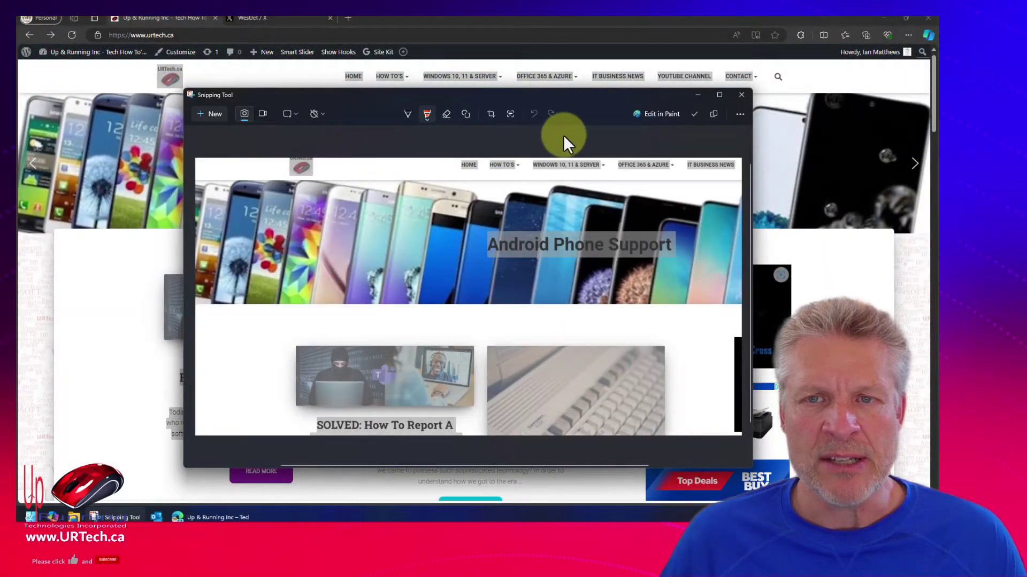
pyautogui.moveTo(543, 93); pyautogui.dragTo(449, 94)
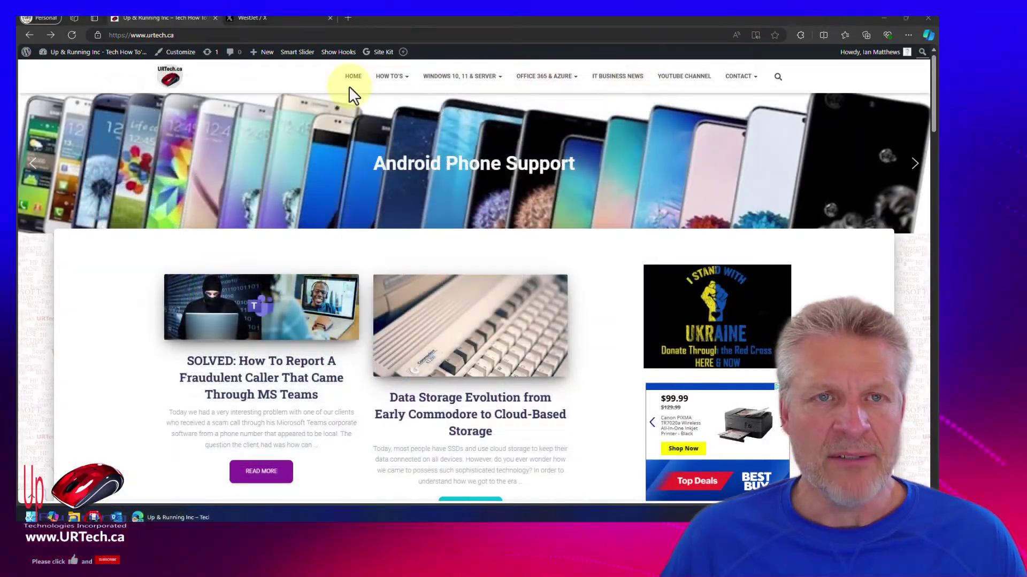
# Step: Take a 3-second delayed rectangle snip of the two YouTube promotion articles, then close the preview
pyautogui.click(196, 99)
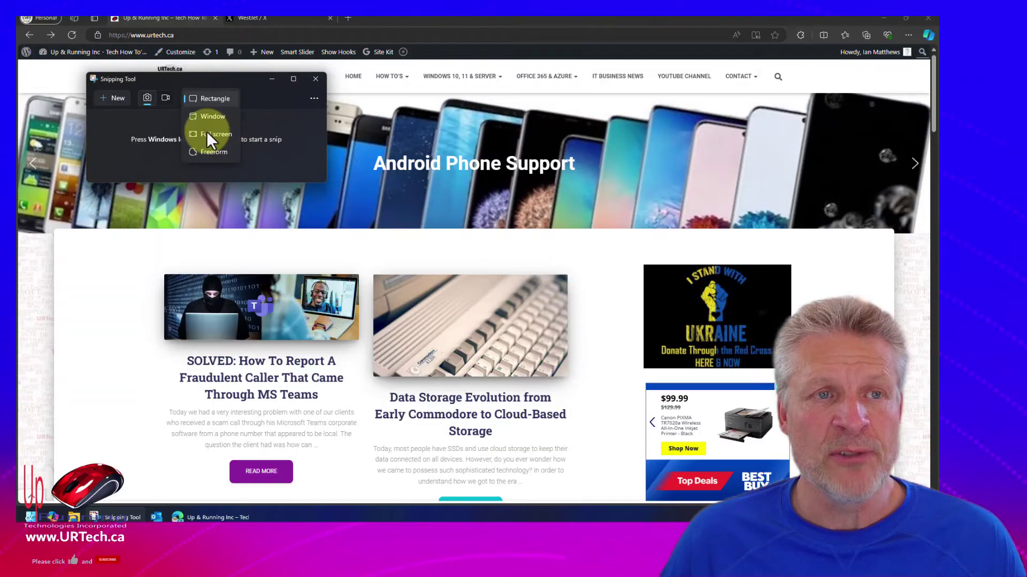
pyautogui.click(151, 117)
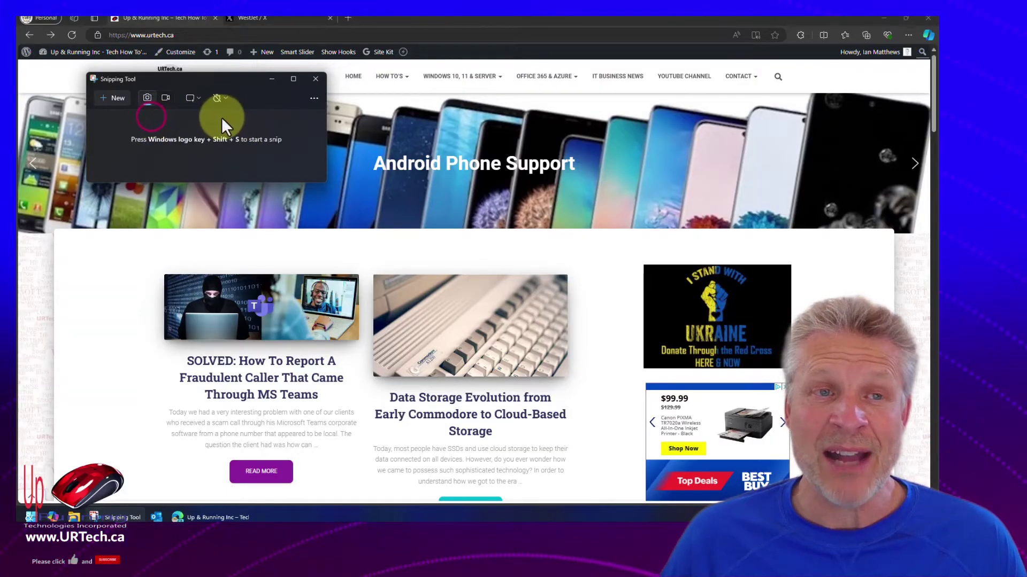
pyautogui.click(228, 97)
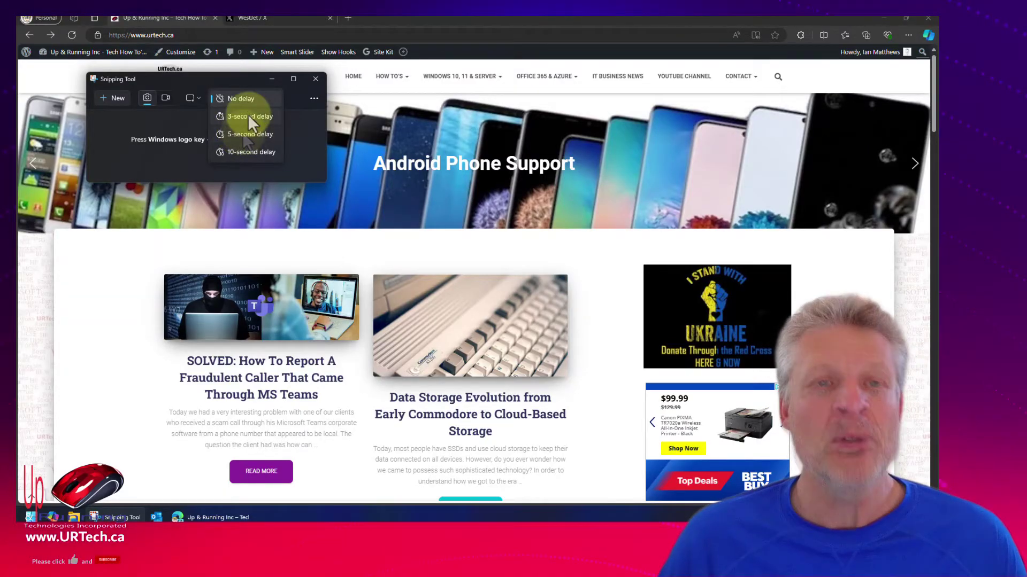
pyautogui.click(248, 115)
pyautogui.click(111, 98)
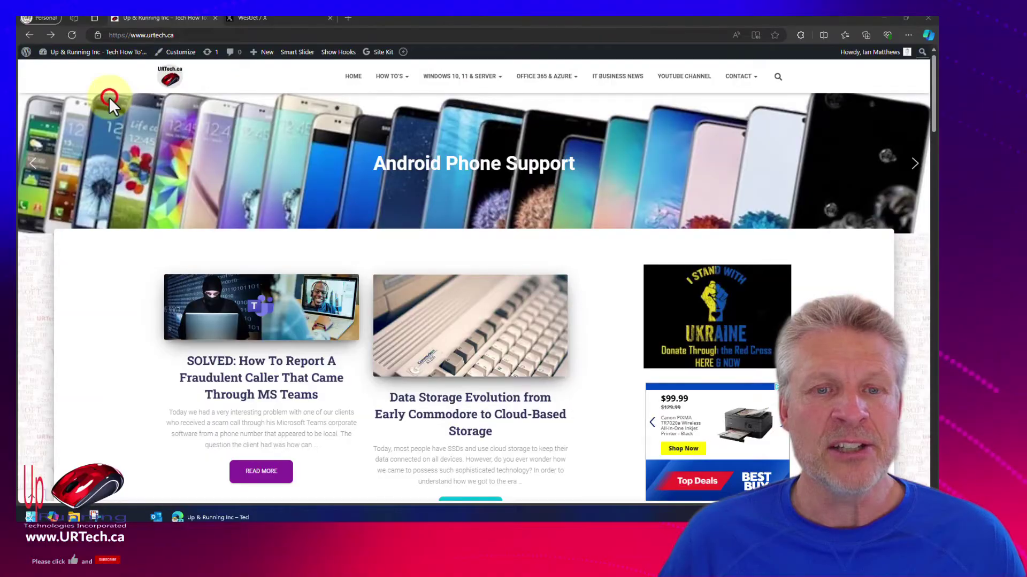
pyautogui.scroll(-6, 199, 321)
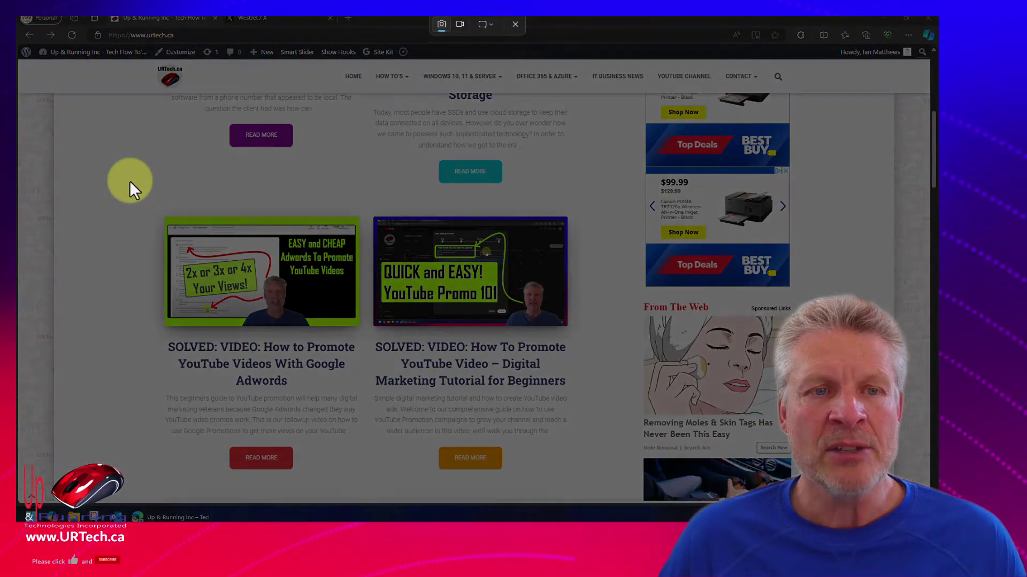
pyautogui.moveTo(115, 171); pyautogui.dragTo(604, 409)
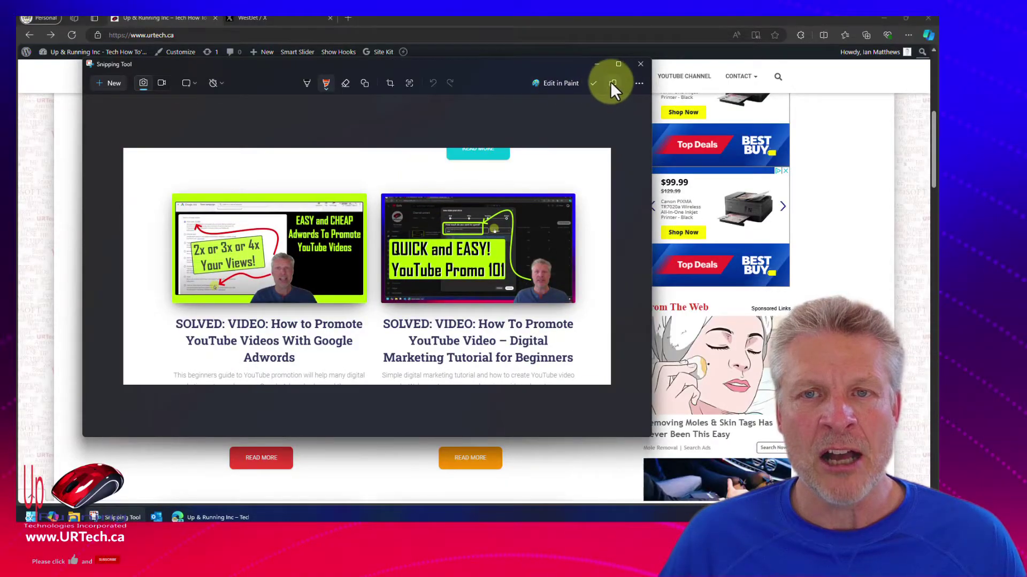
pyautogui.click(640, 65)
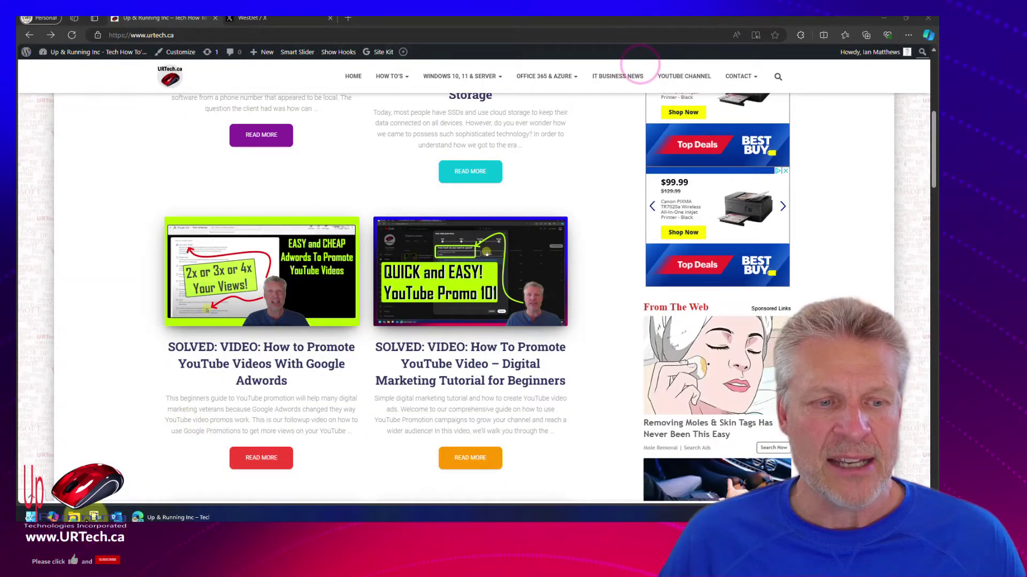
# Step: Switch Snipping Tool to video mode and mark the area around the two YouTube promo cards
pyautogui.click(95, 517)
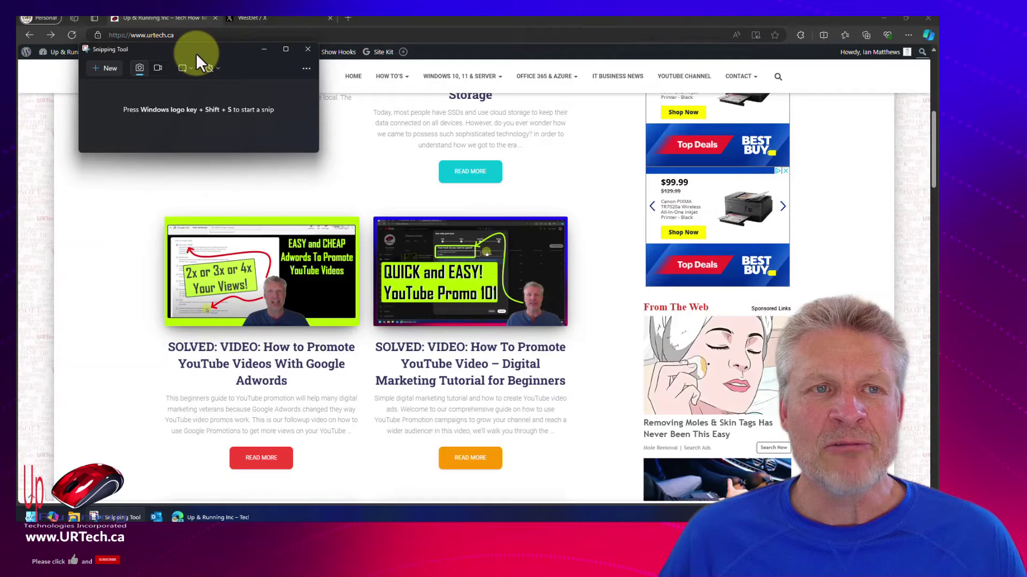
pyautogui.moveTo(197, 46); pyautogui.dragTo(310, 93)
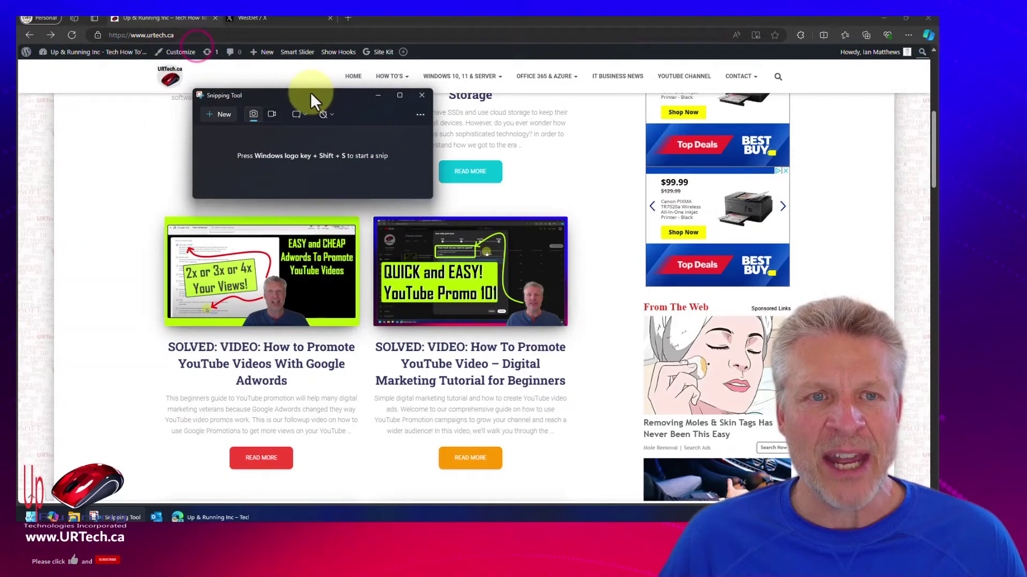
pyautogui.click(272, 114)
pyautogui.click(222, 114)
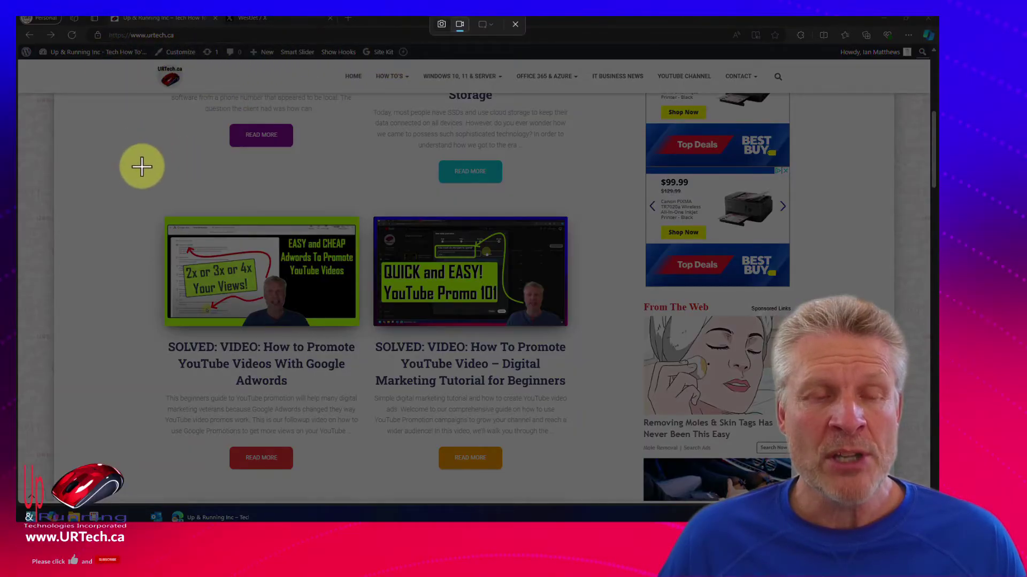
pyautogui.moveTo(111, 187); pyautogui.dragTo(596, 485)
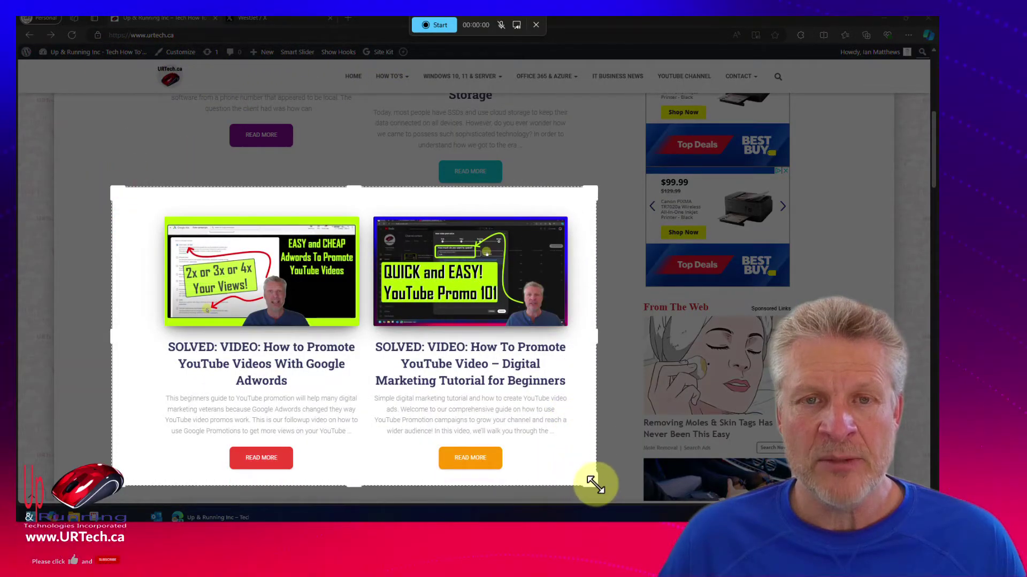
# Step: Record the marked area while scrolling the page down and back up
pyautogui.click(442, 24)
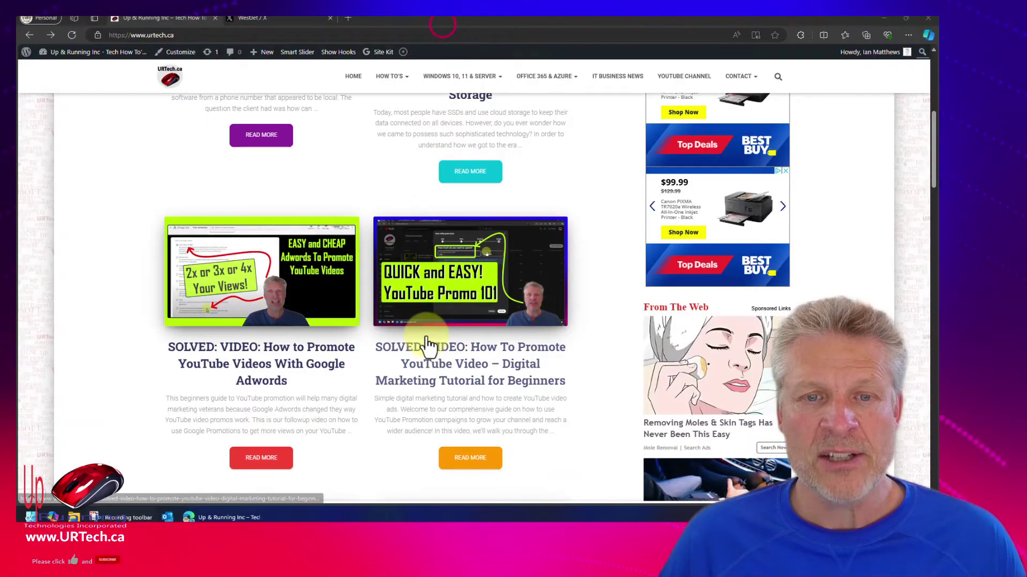
pyautogui.scroll(-12, 407, 353)
pyautogui.scroll(4, 388, 345)
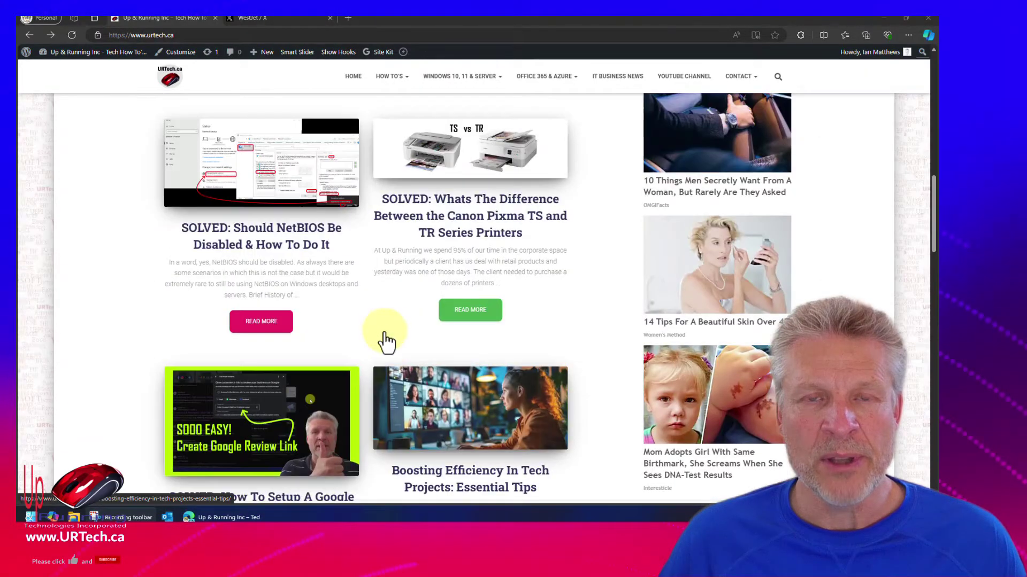
pyautogui.scroll(5, 387, 341)
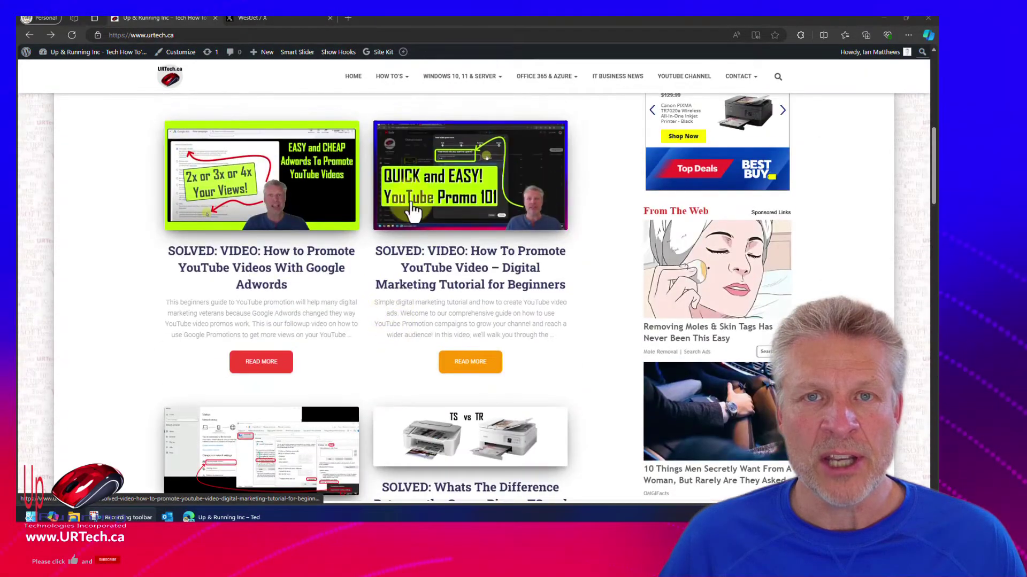
pyautogui.click(447, 22)
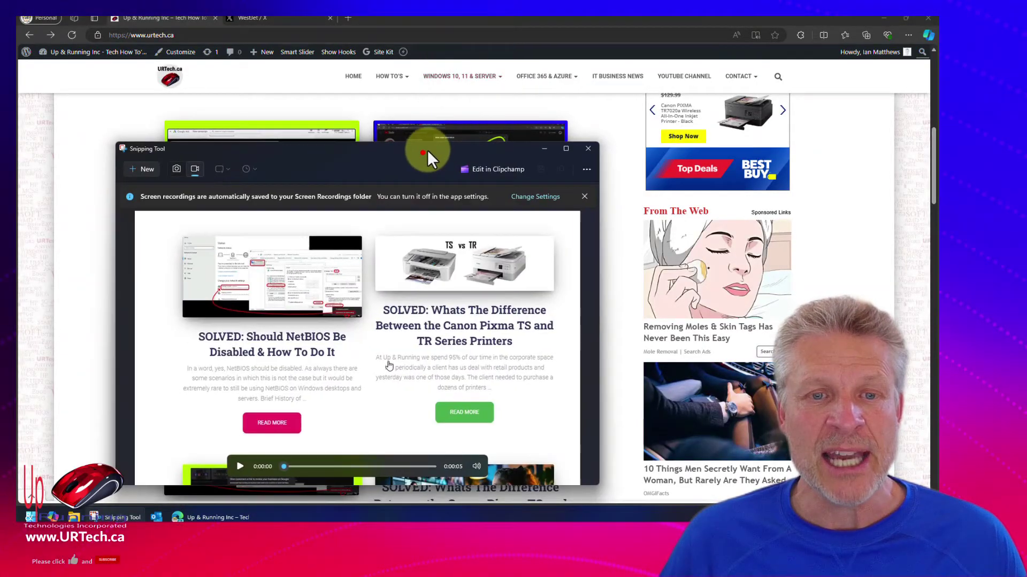
# Step: Play back the recorded clip and close Snipping Tool
pyautogui.moveTo(428, 150); pyautogui.dragTo(438, 66)
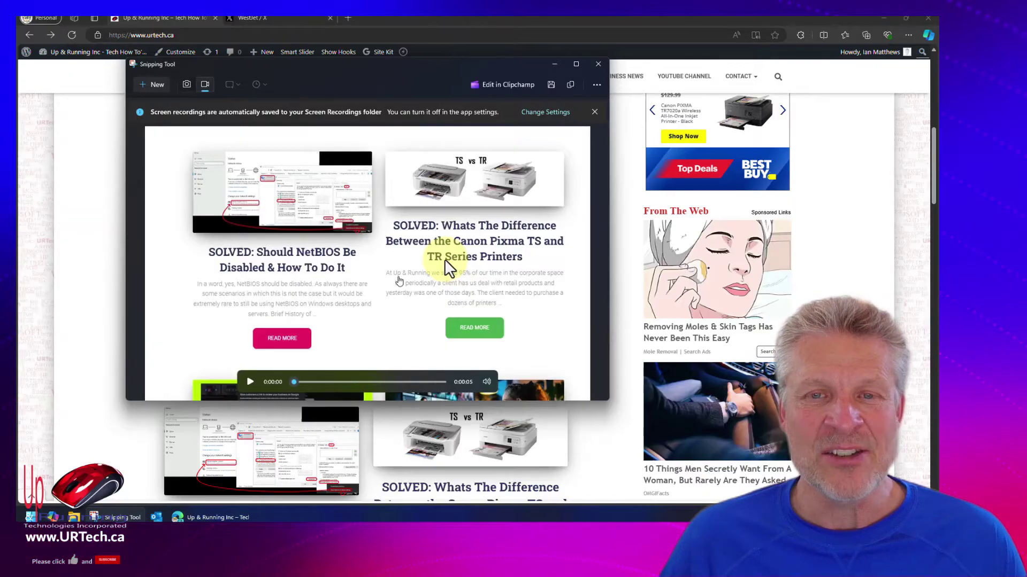
pyautogui.click(250, 382)
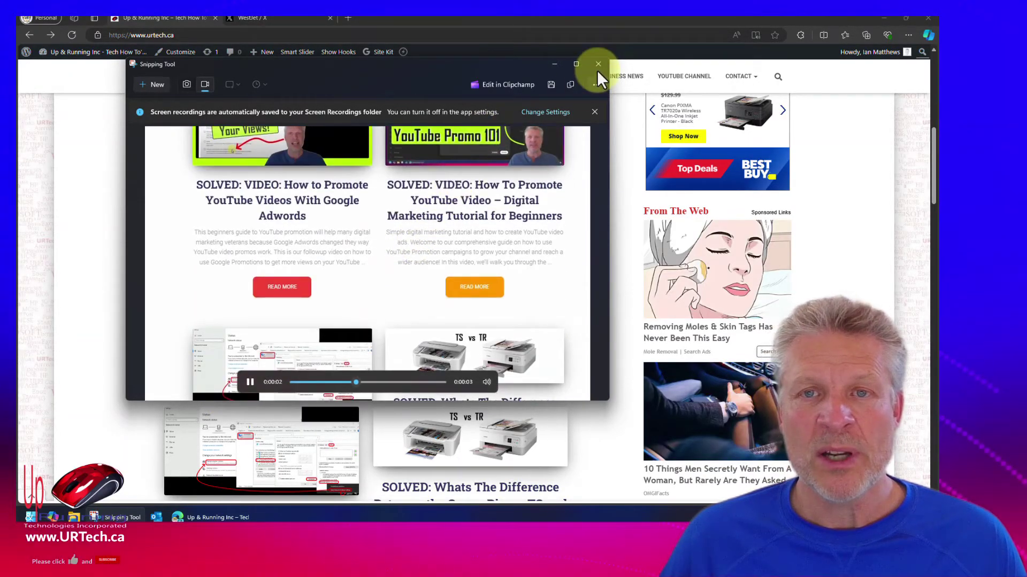
pyautogui.click(597, 64)
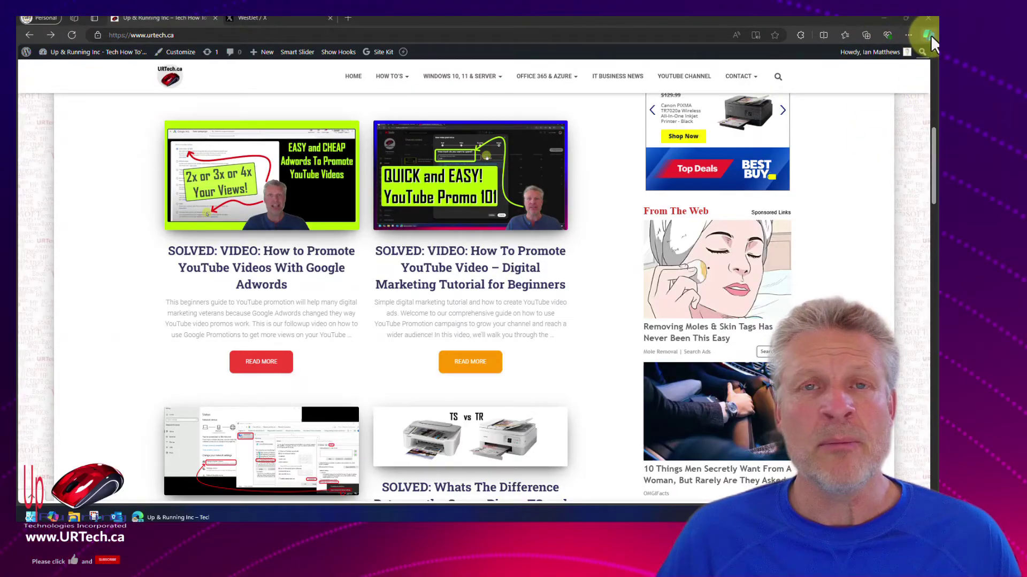
# Step: Open and close the Copilot sidebar, then scroll the homepage
pyautogui.click(930, 35)
pyautogui.click(479, 101)
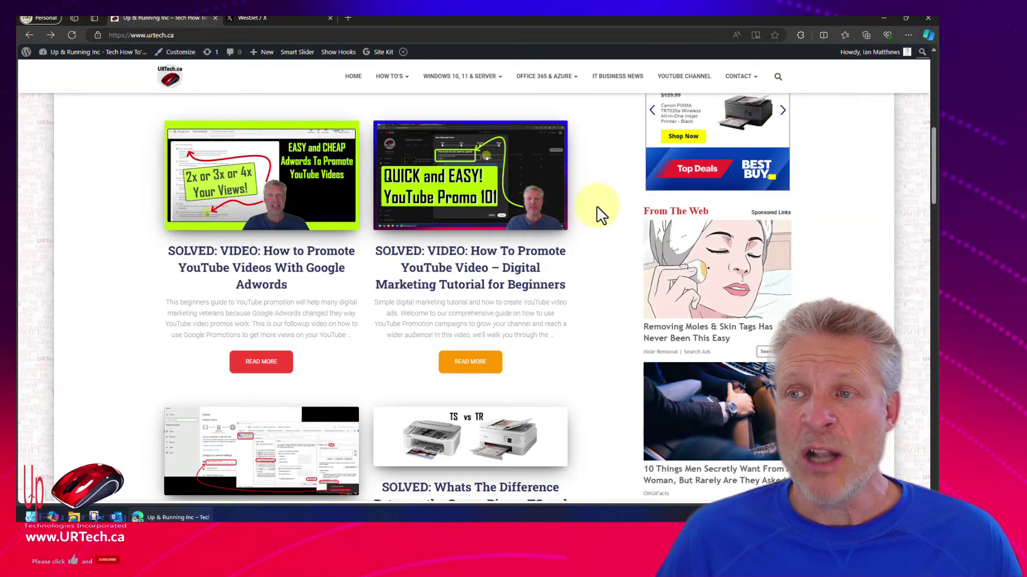
pyautogui.moveTo(933, 161); pyautogui.dragTo(934, 83)
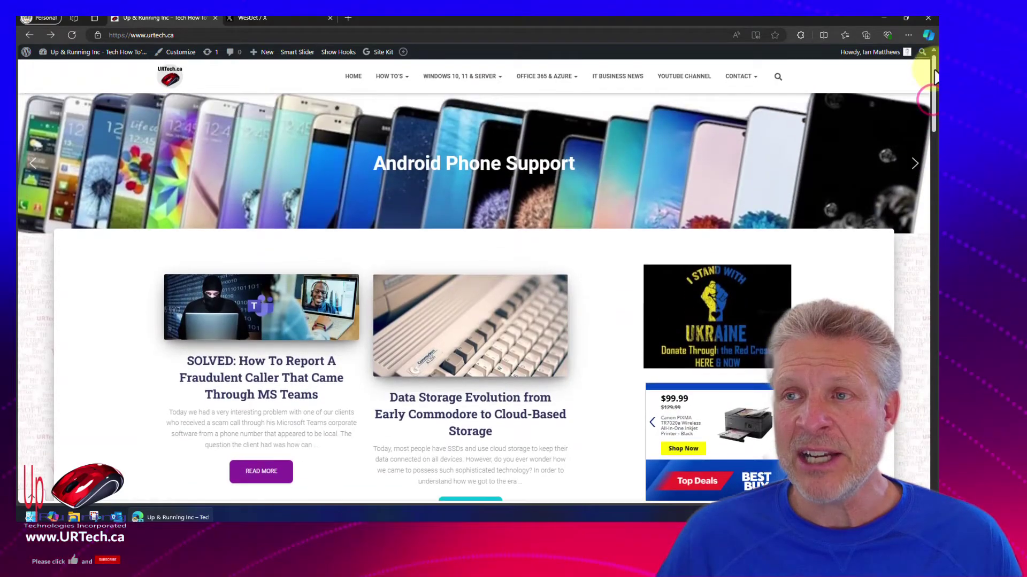
pyautogui.scroll(-3, 400, 323)
pyautogui.scroll(-4, 400, 323)
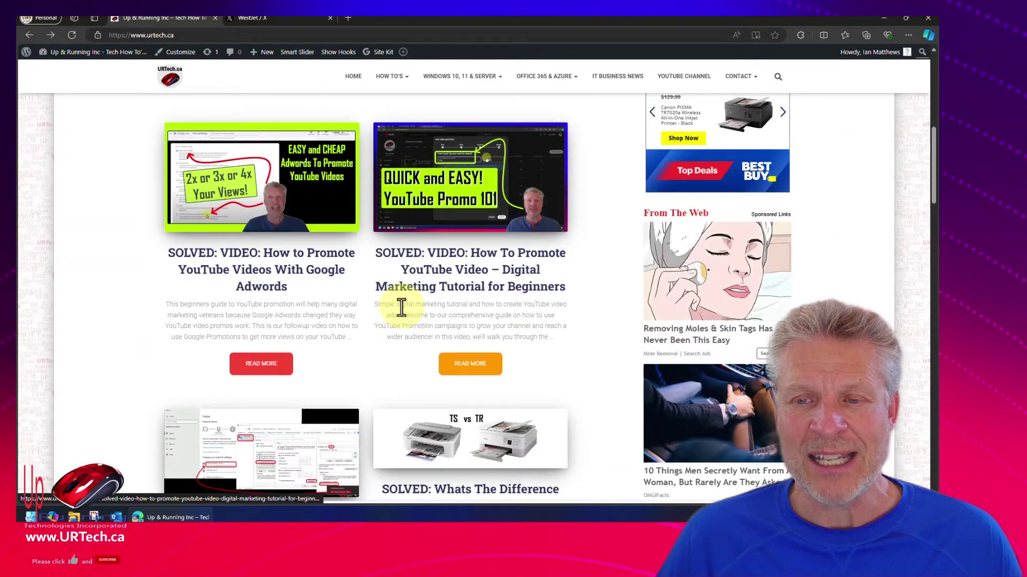
pyautogui.scroll(8, 409, 305)
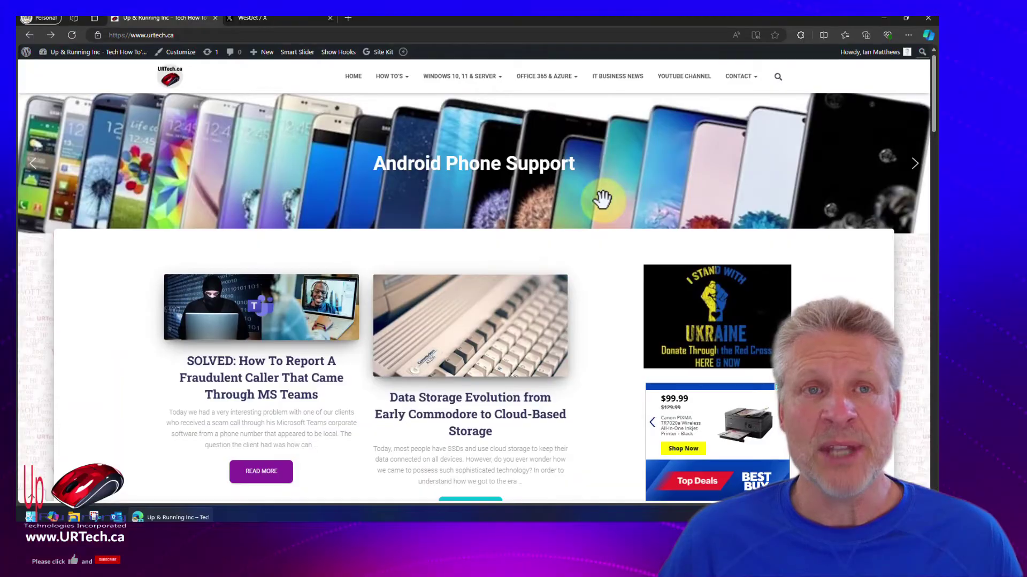
# Step: Save a full-page Edge screenshot of urtech.ca and view the saved image in the editor
pyautogui.click(907, 35)
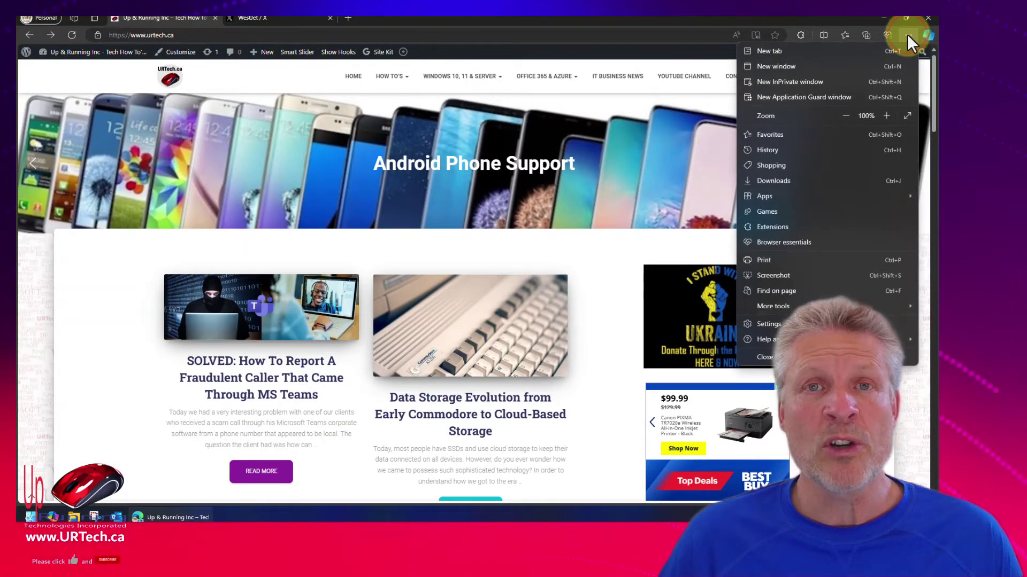
pyautogui.click(766, 276)
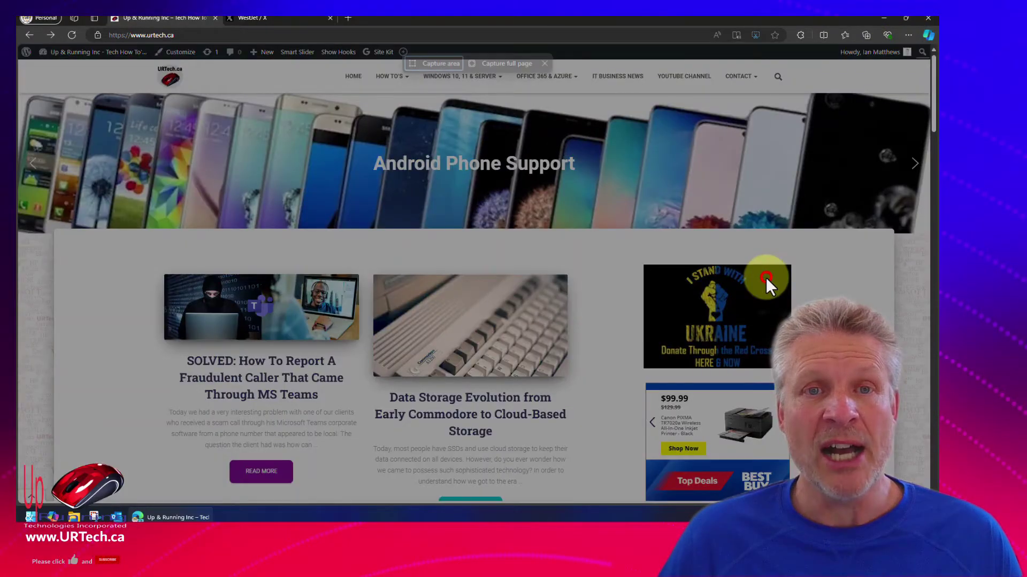
pyautogui.click(432, 63)
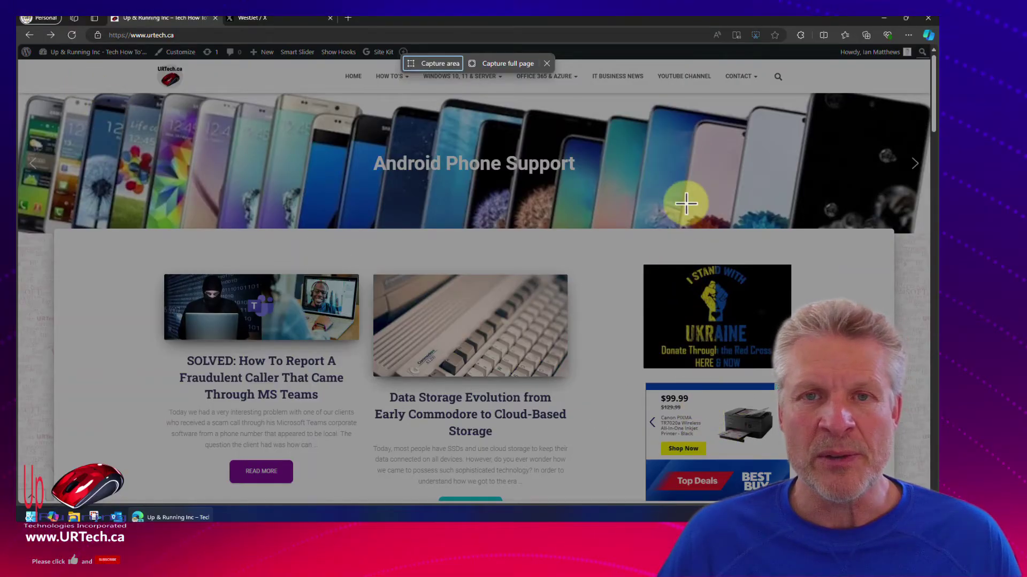
pyautogui.click(503, 62)
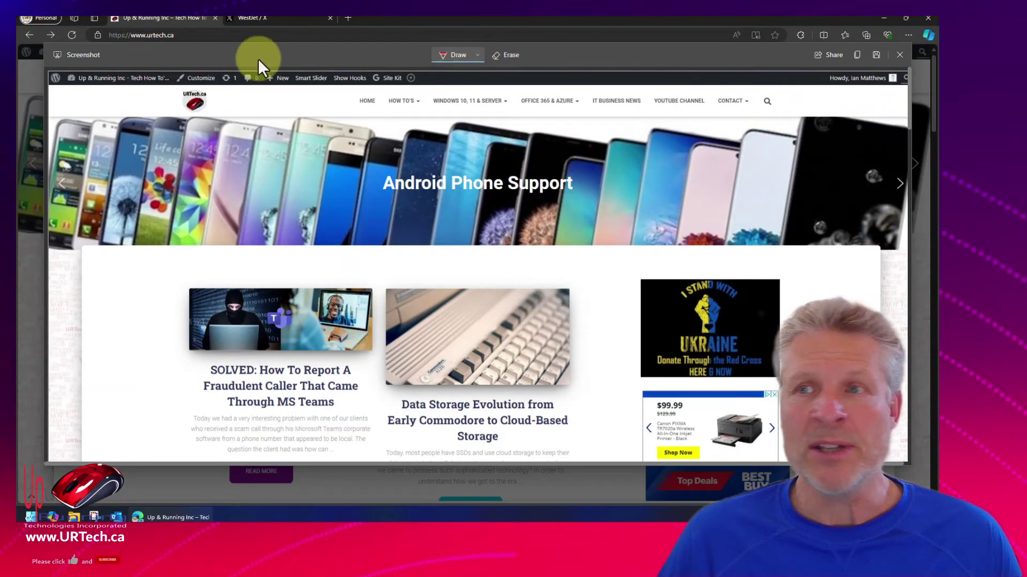
pyautogui.click(876, 55)
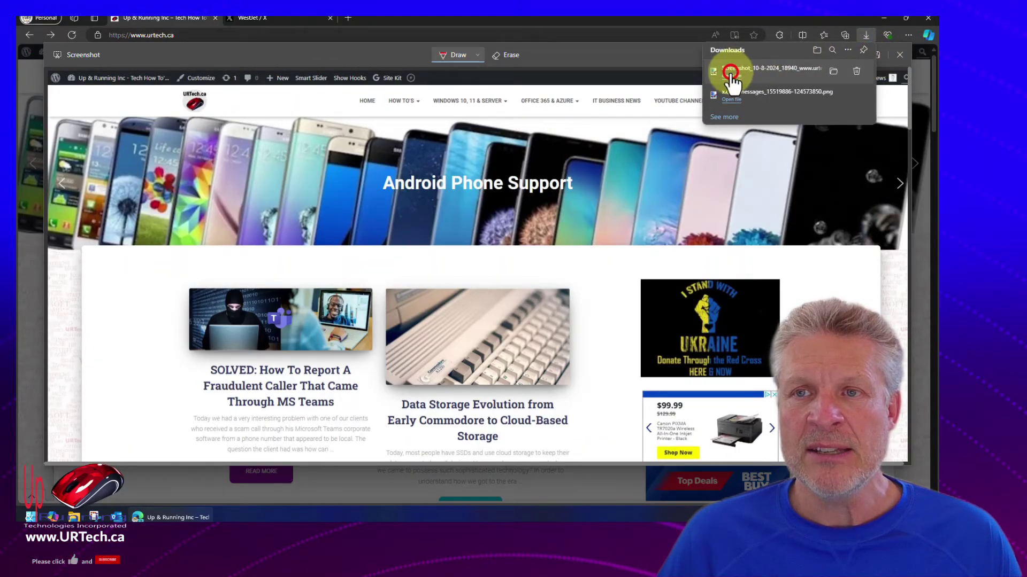
pyautogui.click(730, 72)
pyautogui.doubleClick(631, 136)
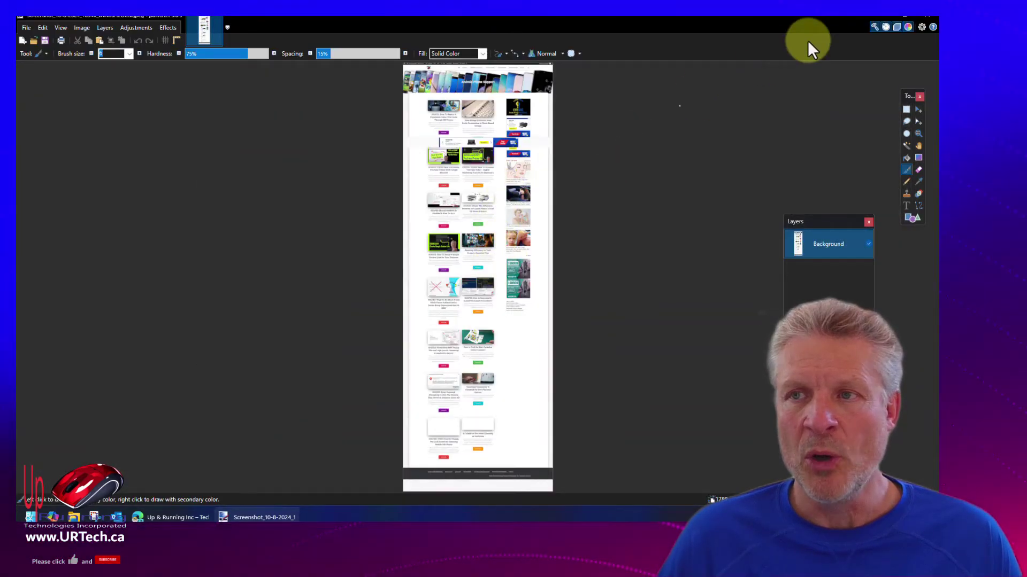
pyautogui.click(928, 16)
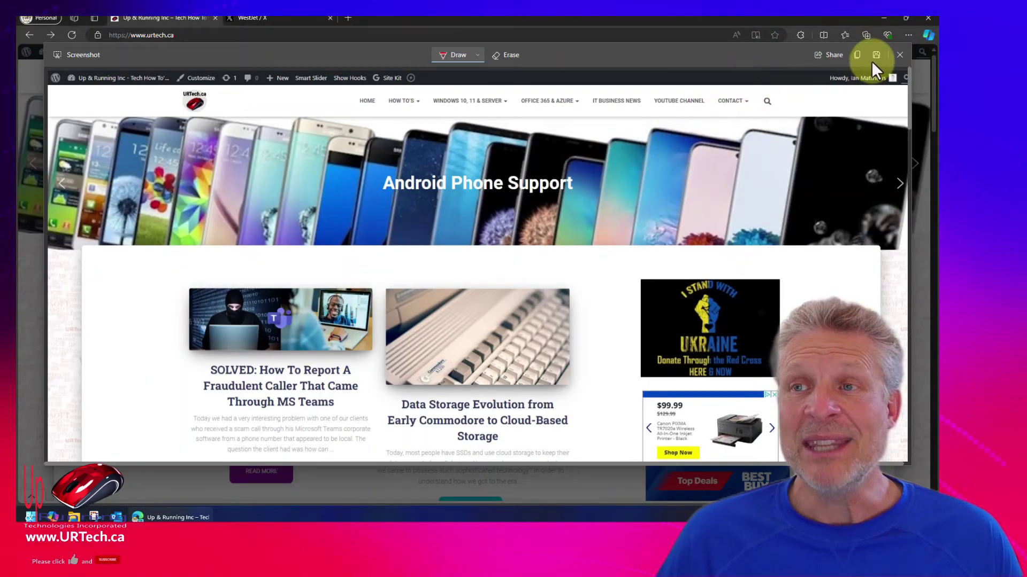
# Step: Close the screenshot editor and return to the WestJet conversation on X
pyautogui.click(899, 55)
pyautogui.click(292, 16)
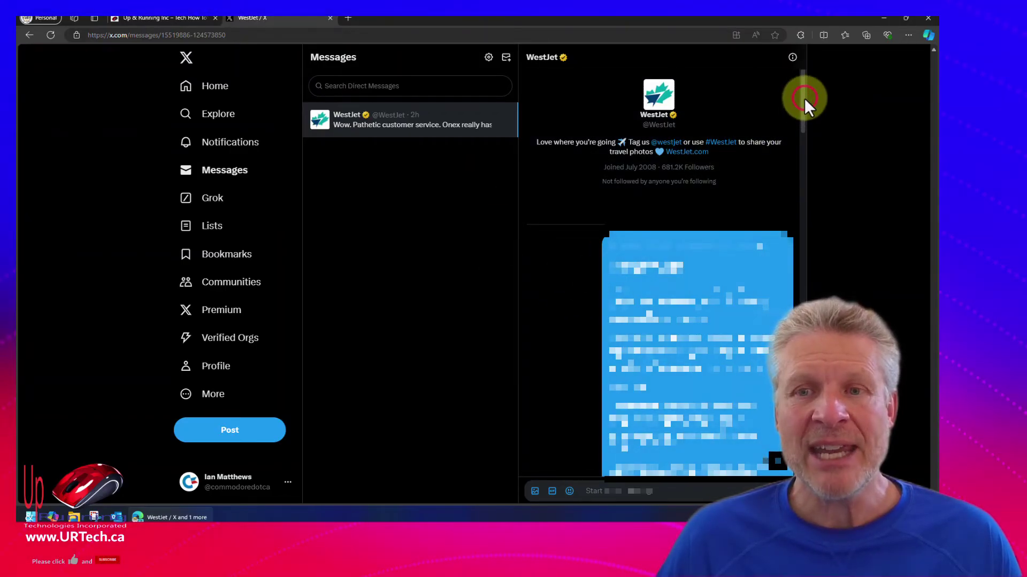
pyautogui.moveTo(804, 98)
pyautogui.mouseDown()
pyautogui.moveTo(804, 150)
pyautogui.moveTo(800, 100)
pyautogui.mouseUp()
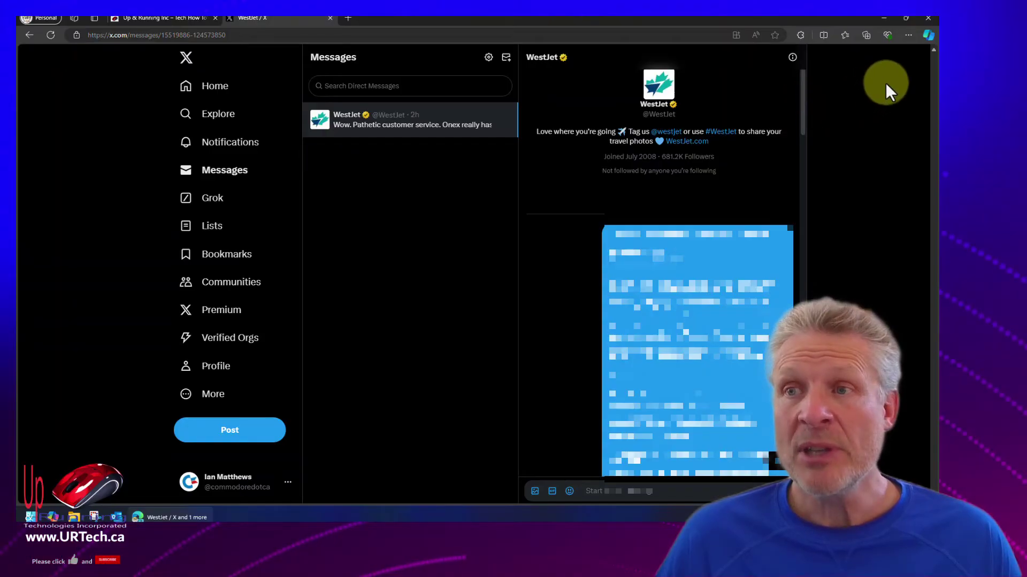
# Step: Save a full-page screenshot of the X Messages page and view the saved JPEG
pyautogui.click(908, 36)
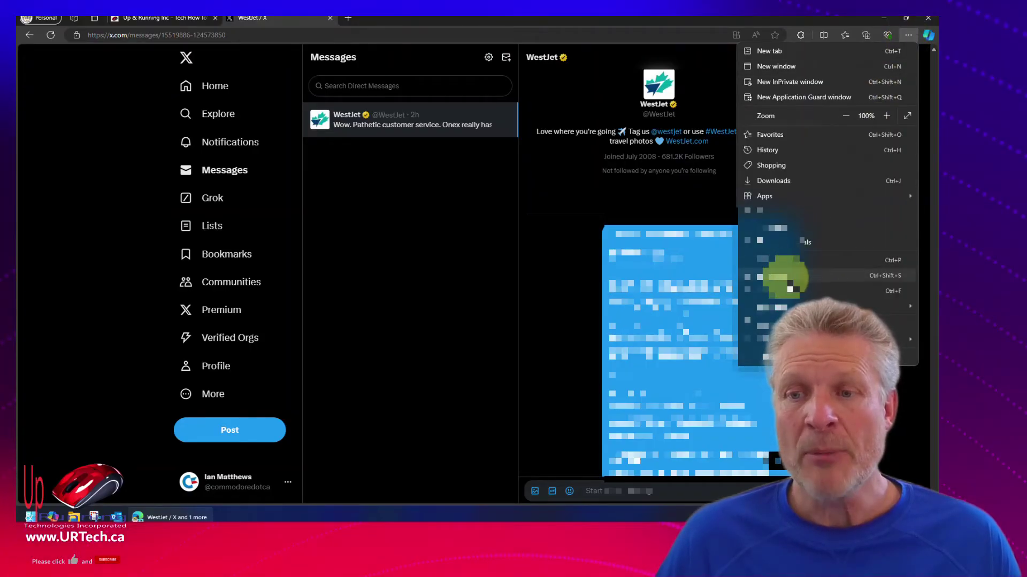
pyautogui.click(800, 279)
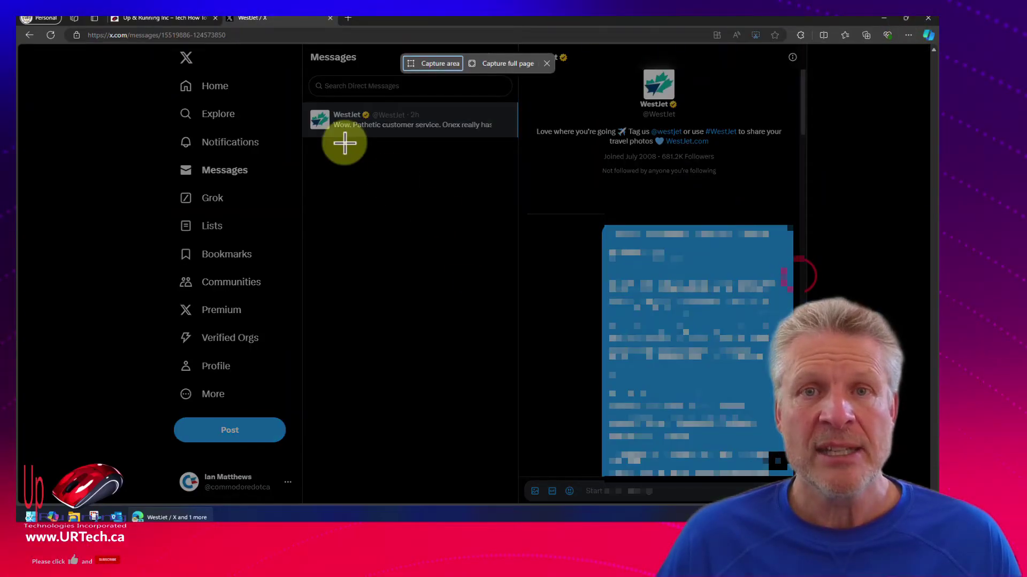
pyautogui.click(492, 63)
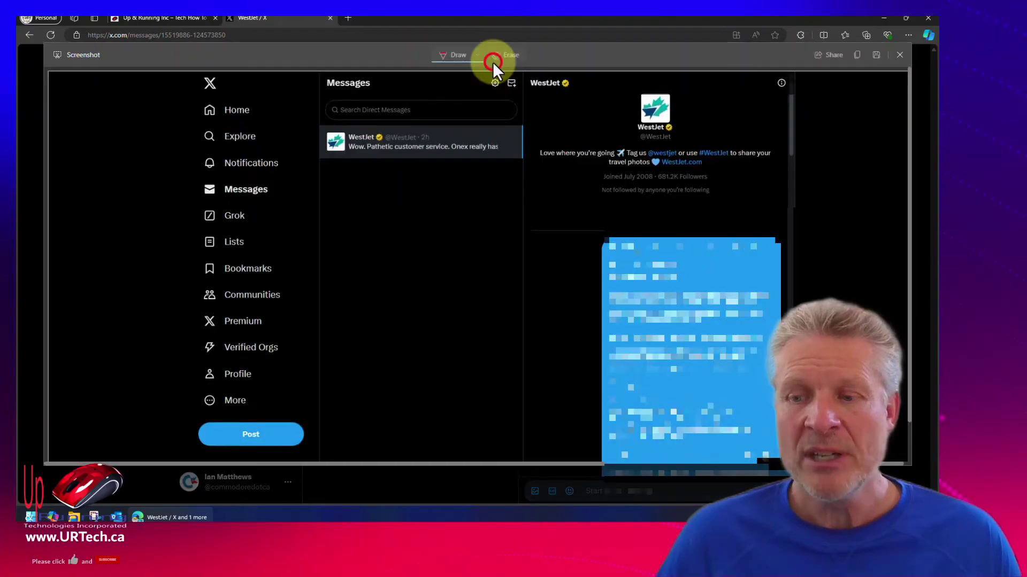
pyautogui.click(876, 55)
pyautogui.click(732, 75)
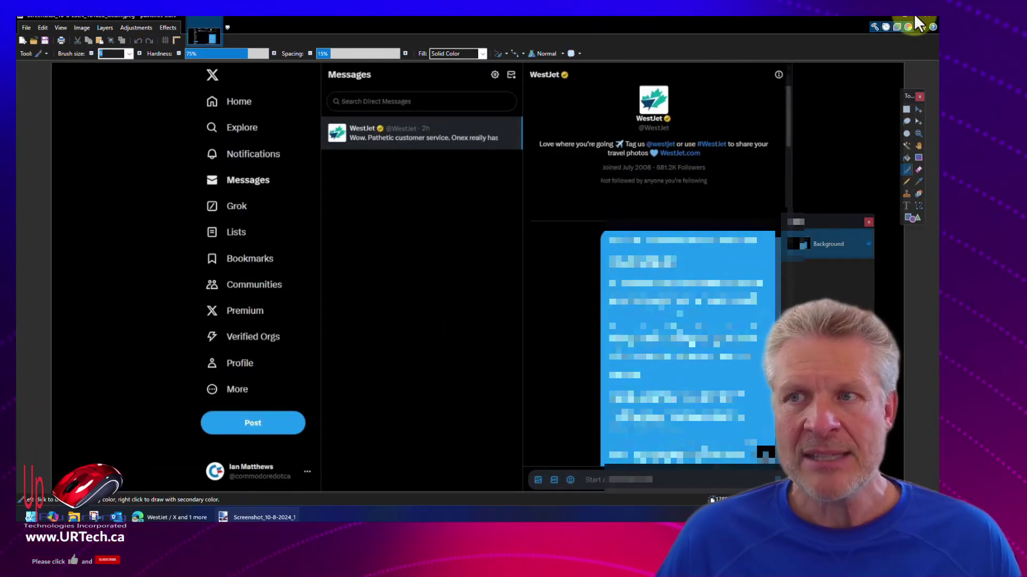
pyautogui.click(928, 13)
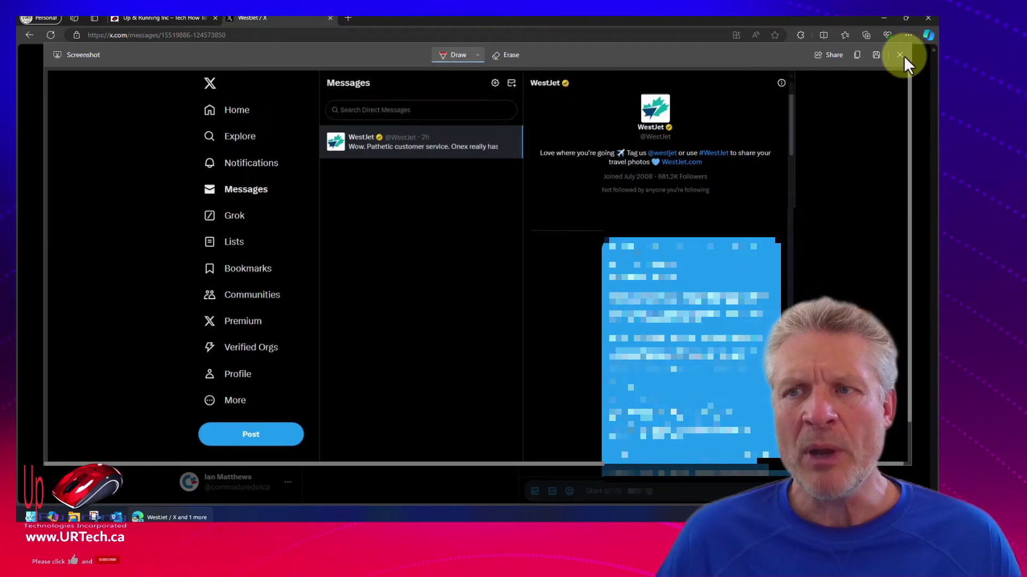
# Step: Close the screenshot editor and scroll the WestJet conversation slightly
pyautogui.click(899, 55)
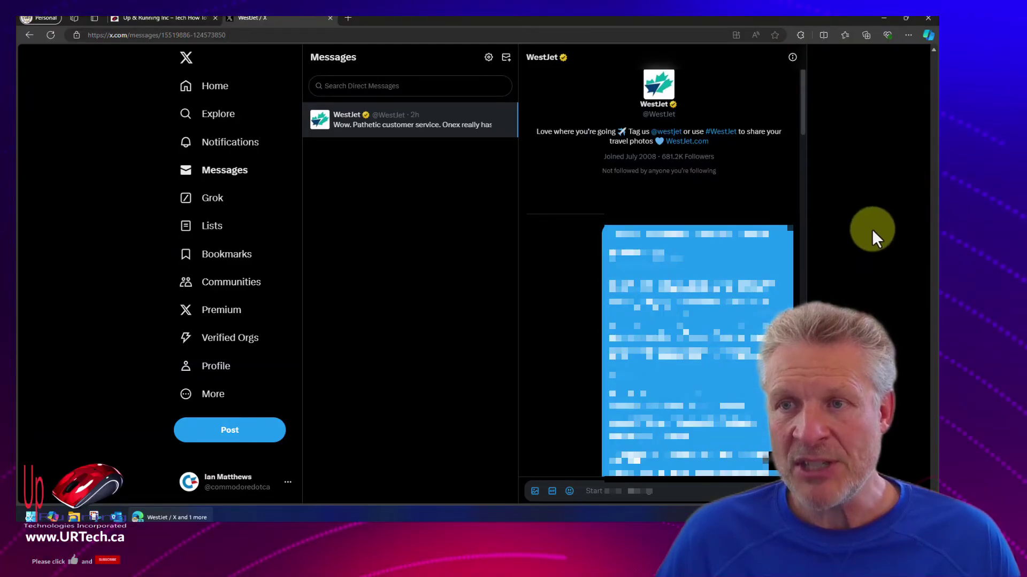
pyautogui.moveTo(803, 115)
pyautogui.mouseDown()
pyautogui.moveTo(800, 133)
pyautogui.moveTo(800, 112)
pyautogui.mouseUp()
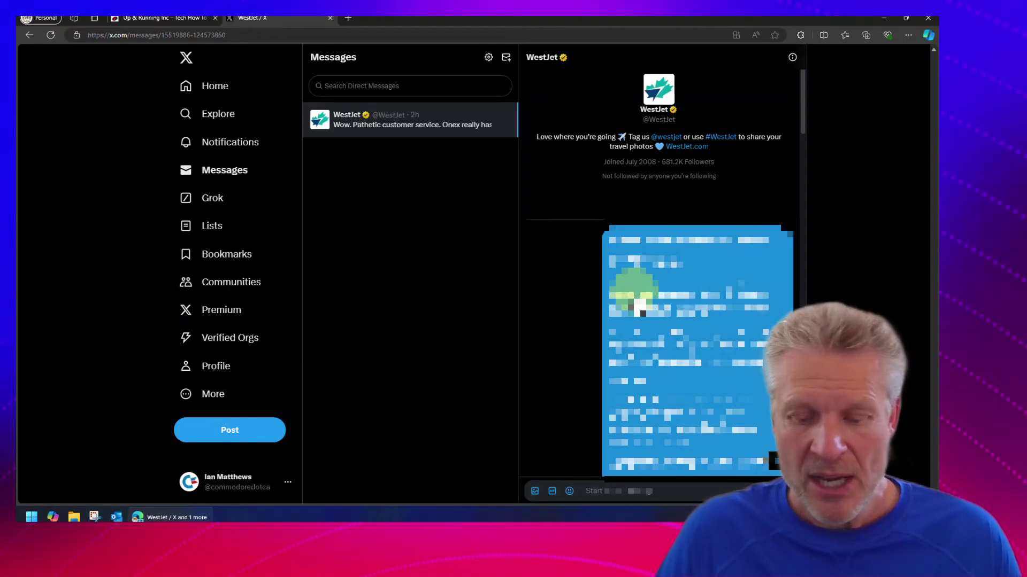
# Step: Open DevTools with F12 and turn device emulation on
pyautogui.press('F12')
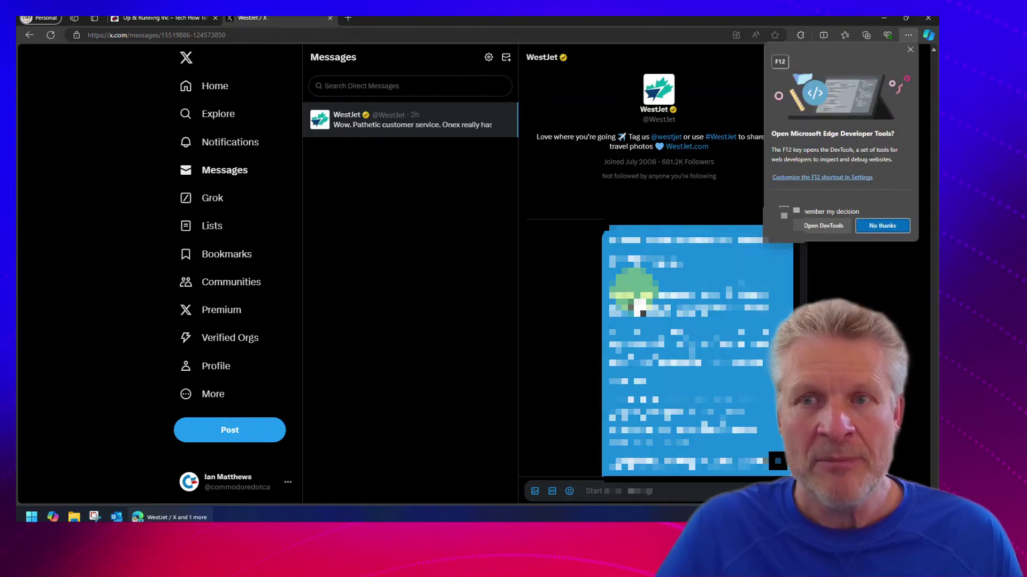
pyautogui.click(819, 229)
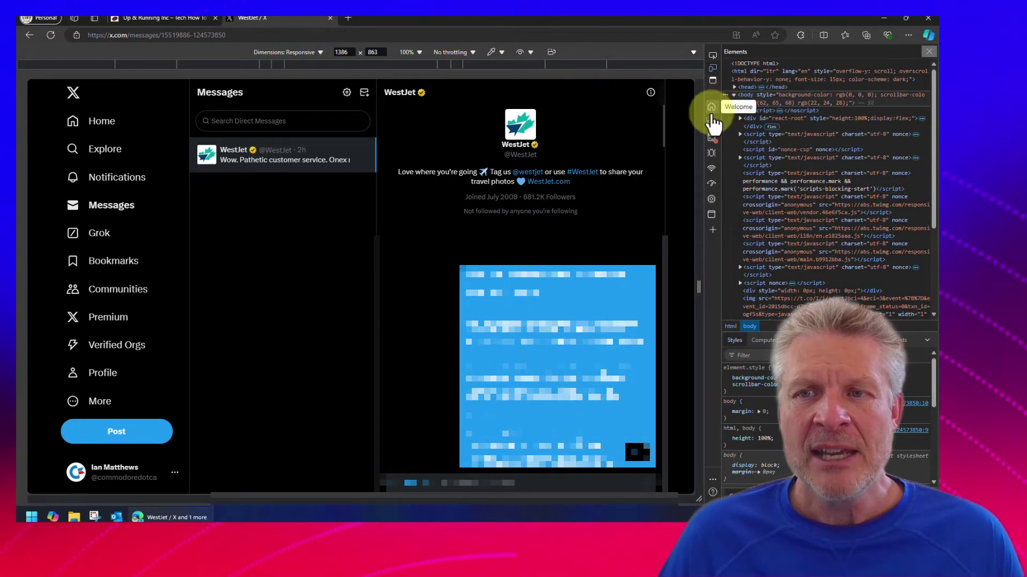
pyautogui.click(709, 68)
pyautogui.click(709, 69)
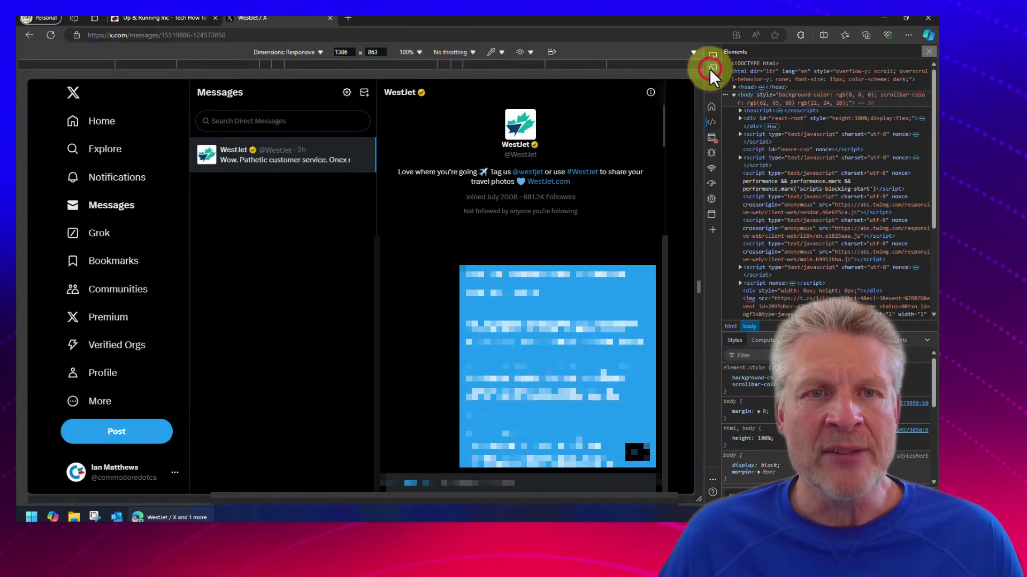
# Step: Try the iPhone 14 Pro Max preset, then switch to a Responsive 1506 × 938 viewport
pyautogui.click(314, 52)
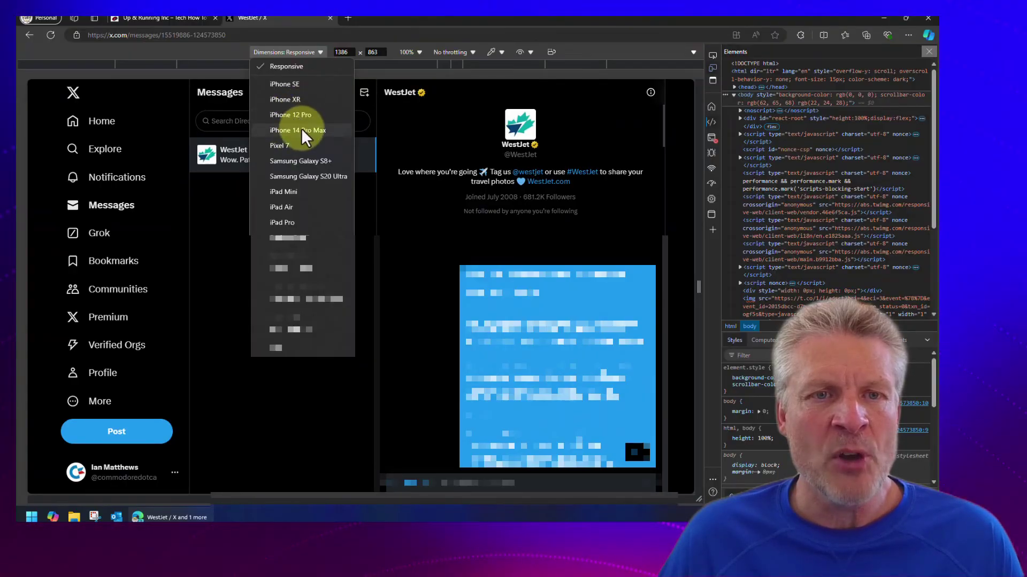
pyautogui.click(300, 130)
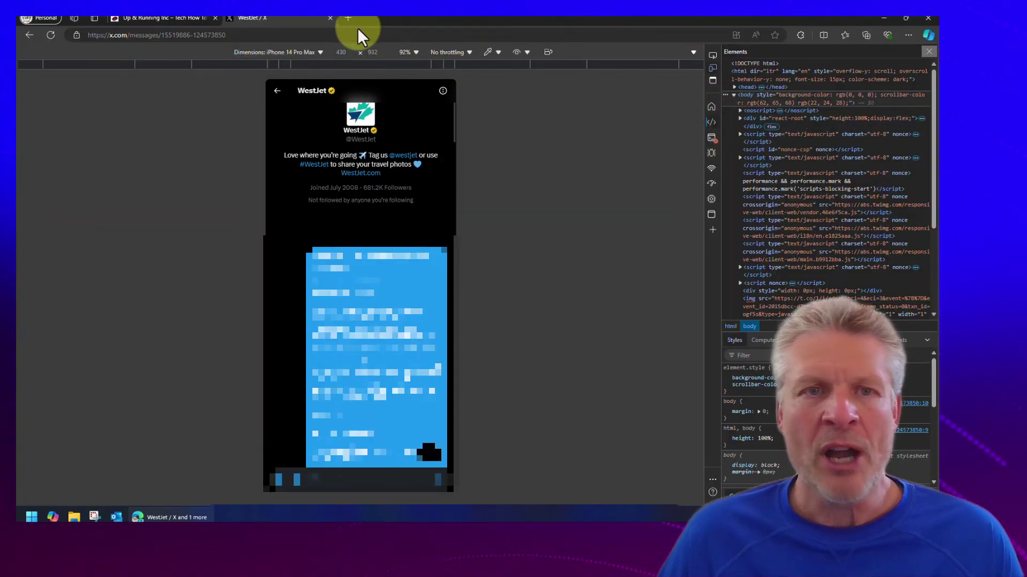
pyautogui.click(307, 54)
pyautogui.click(282, 67)
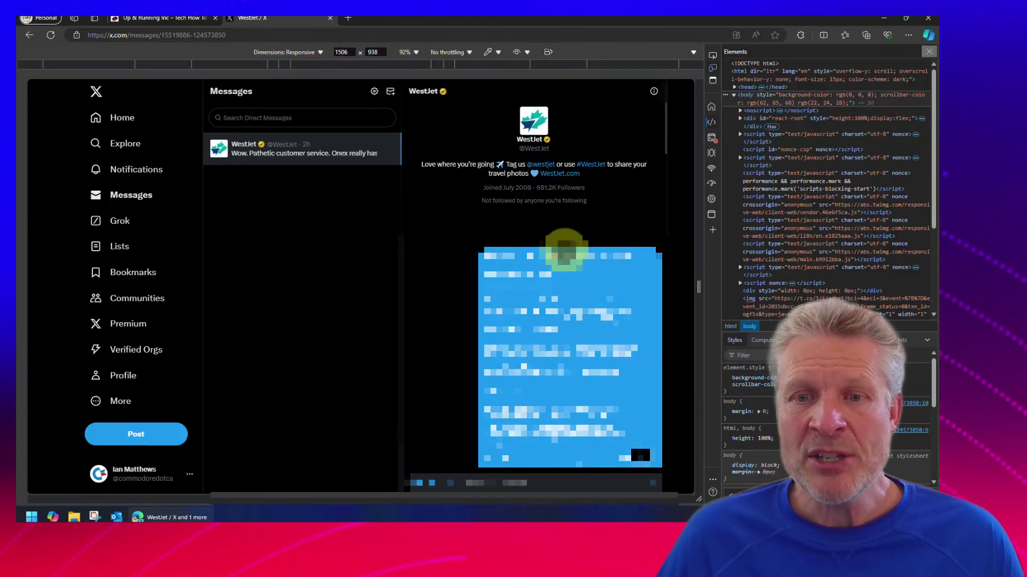
# Step: Set the emulated page to 1000 pixels wide and 5000 pixels tall
pyautogui.doubleClick(373, 52)
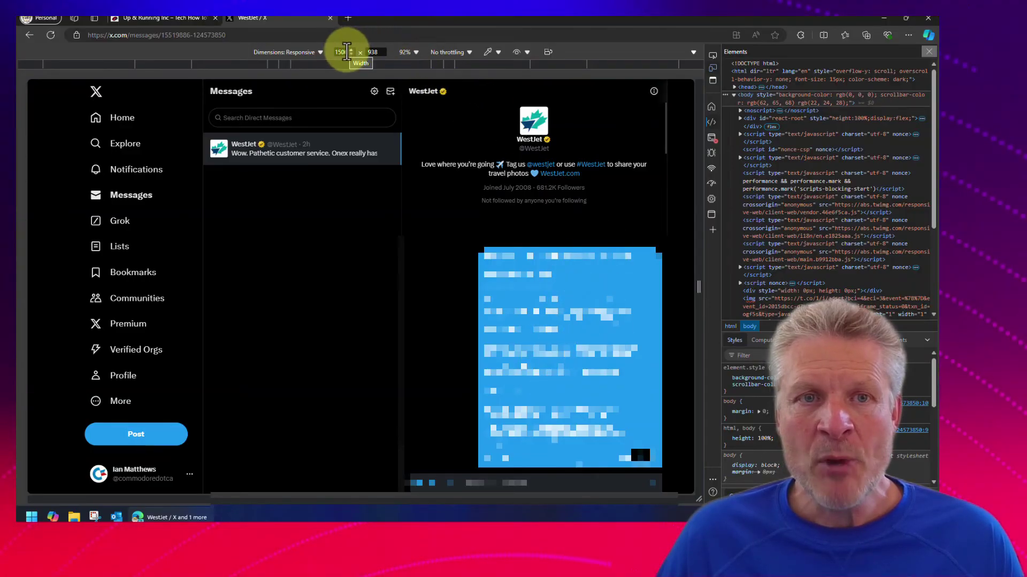
pyautogui.write('5000')
pyautogui.press('Return')
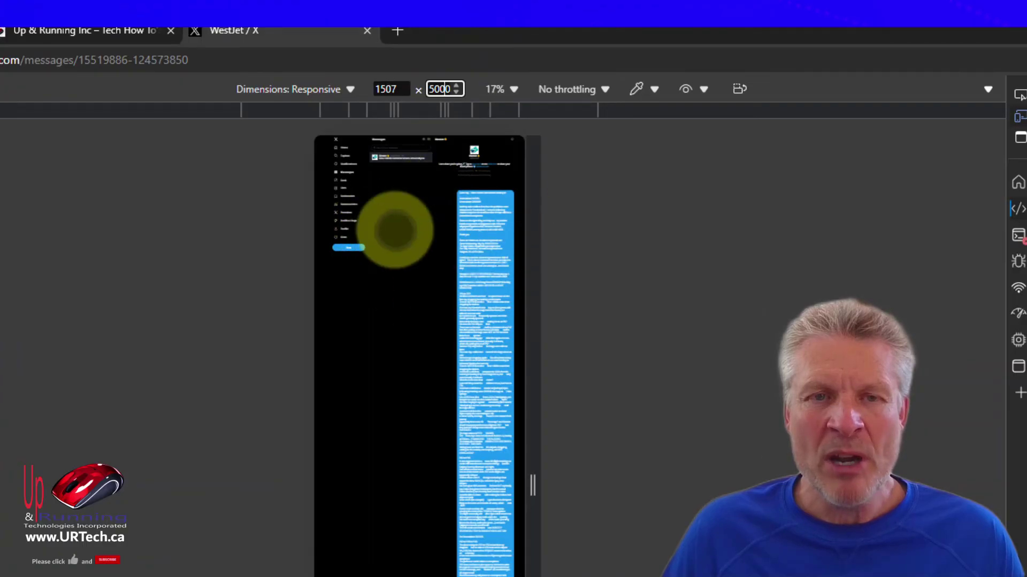
pyautogui.doubleClick(381, 90)
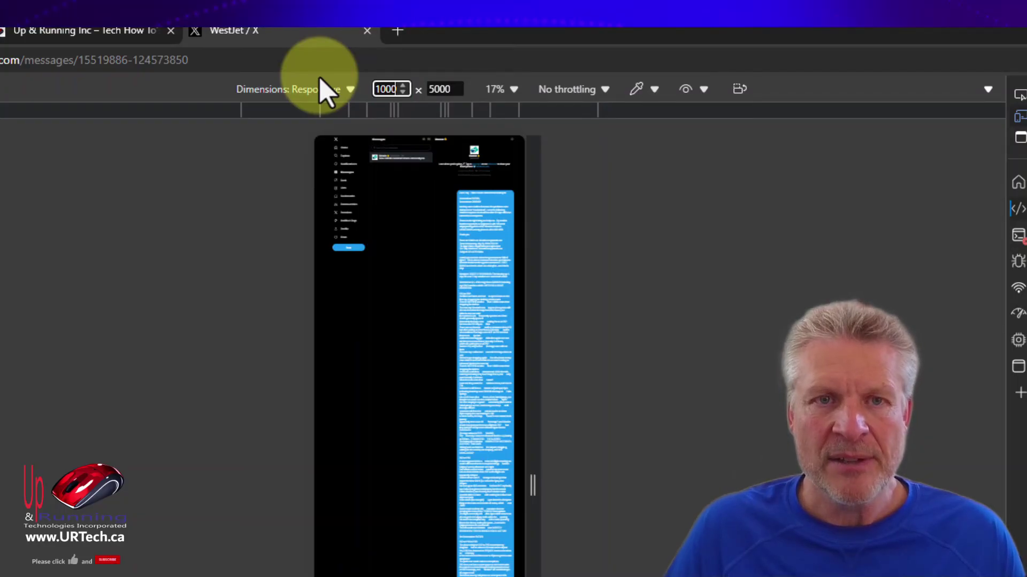
pyautogui.press('Return')
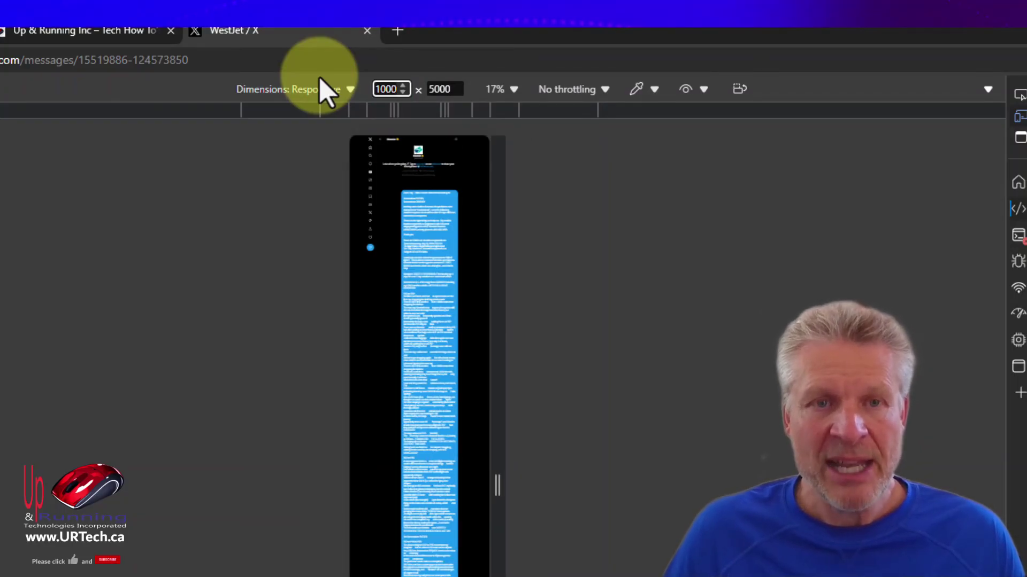
pyautogui.click(426, 220)
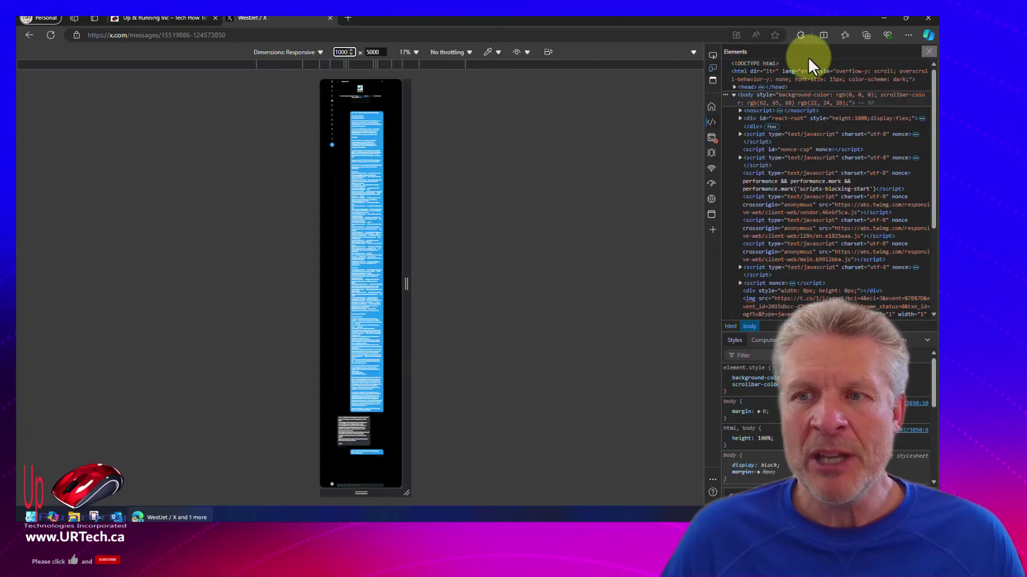
# Step: Capture a node screenshot of the body element and open the saved x.com PNG in Paint.NET
pyautogui.click(711, 137)
pyautogui.click(712, 169)
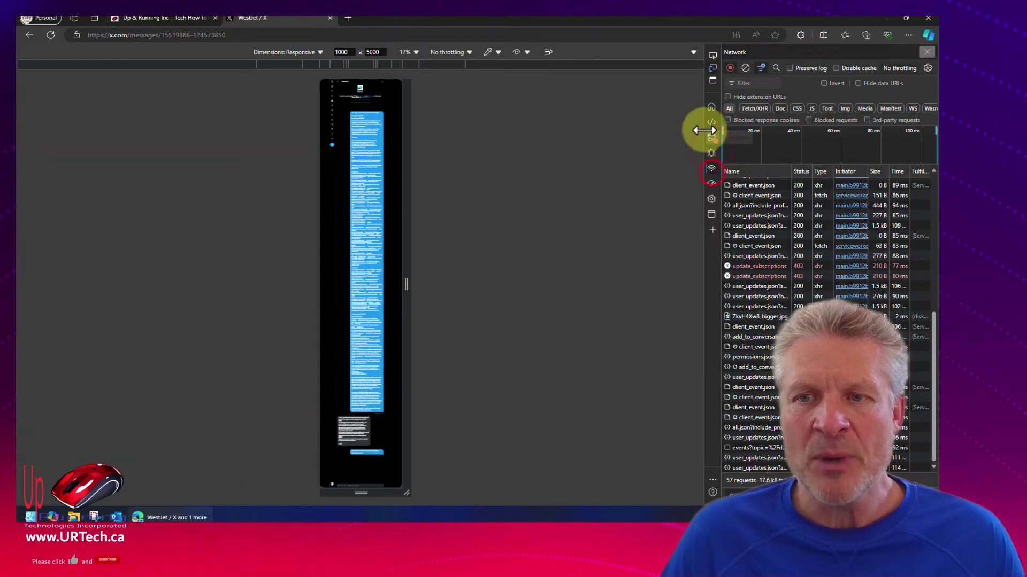
pyautogui.click(711, 123)
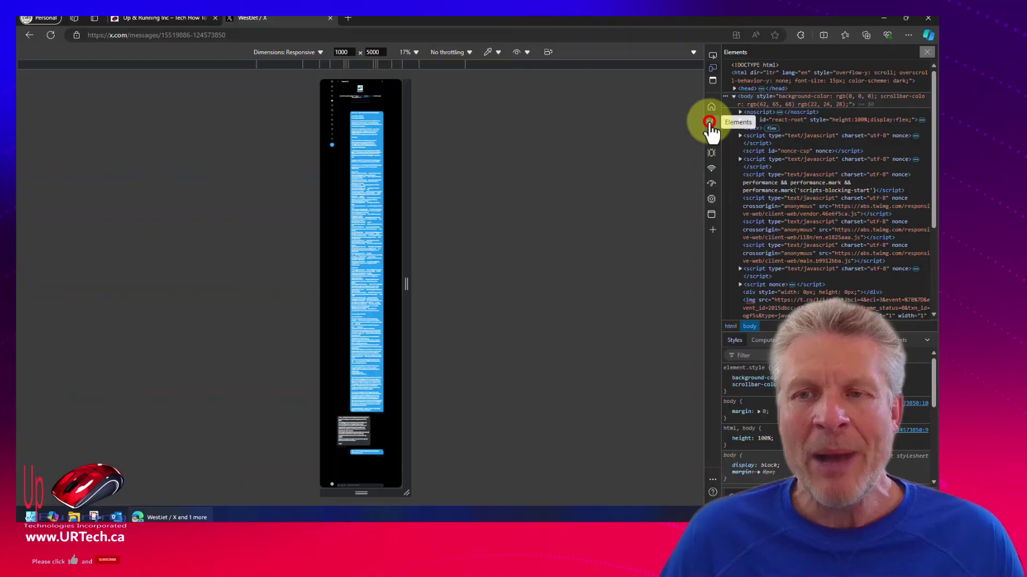
pyautogui.rightClick(769, 102)
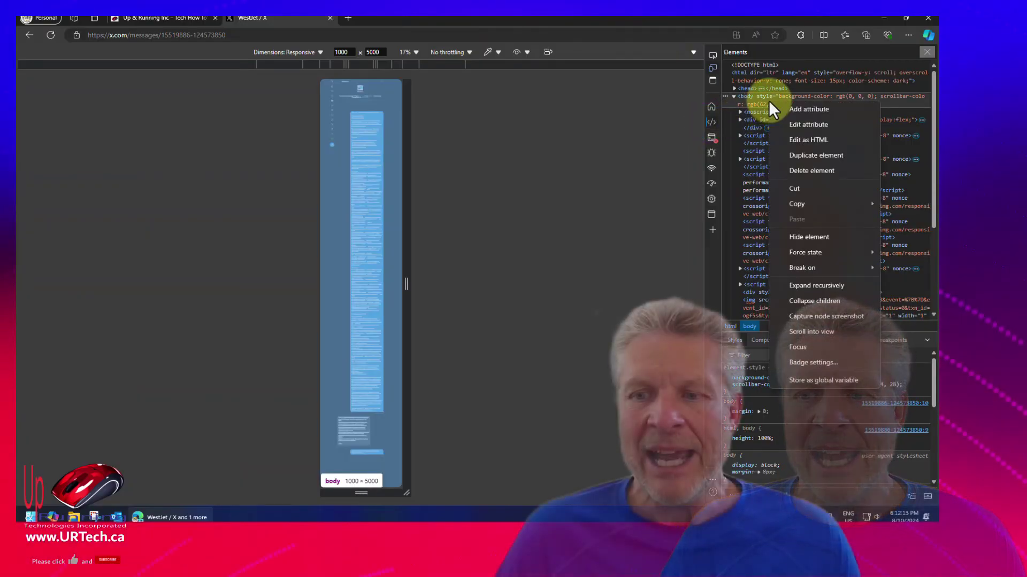
pyautogui.click(833, 318)
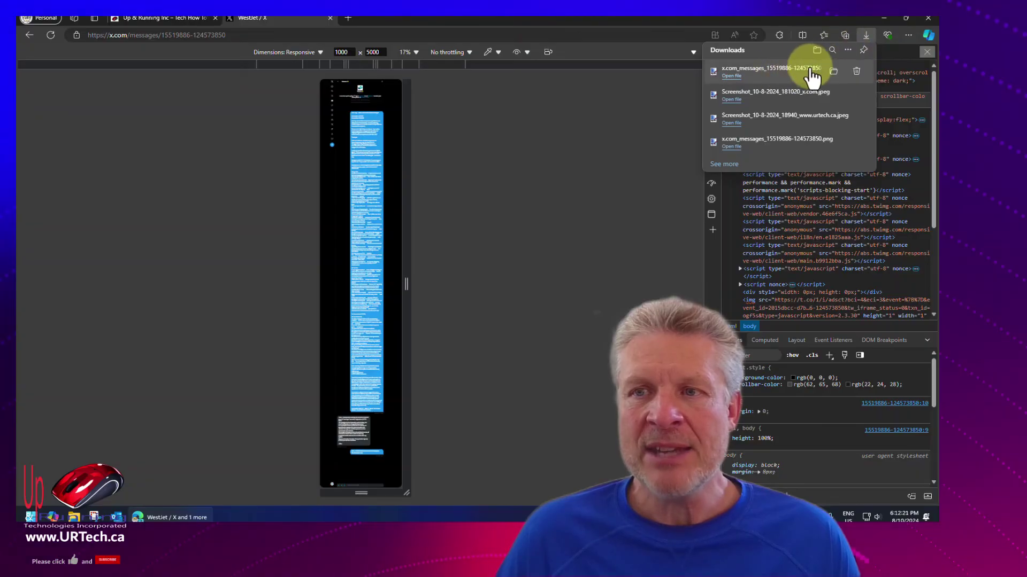
pyautogui.click(752, 74)
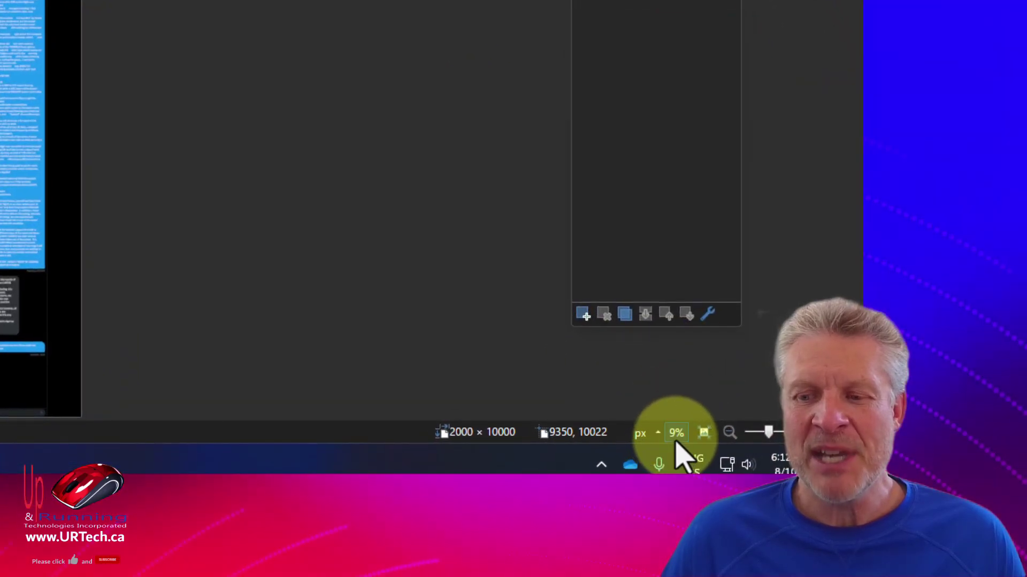
# Step: Zoom the 2000 × 10000 image to actual size so the 'PSP to YYC' thread is readable
pyautogui.click(704, 433)
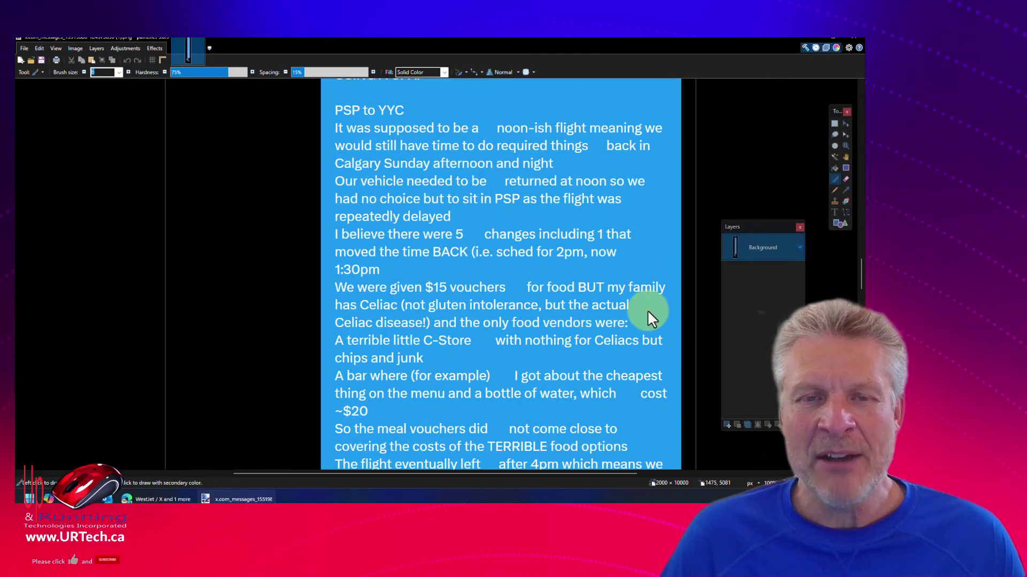
# Step: Close Paint.NET to get back to Edge with the downloads list showing the x.com PNG
pyautogui.click(860, 40)
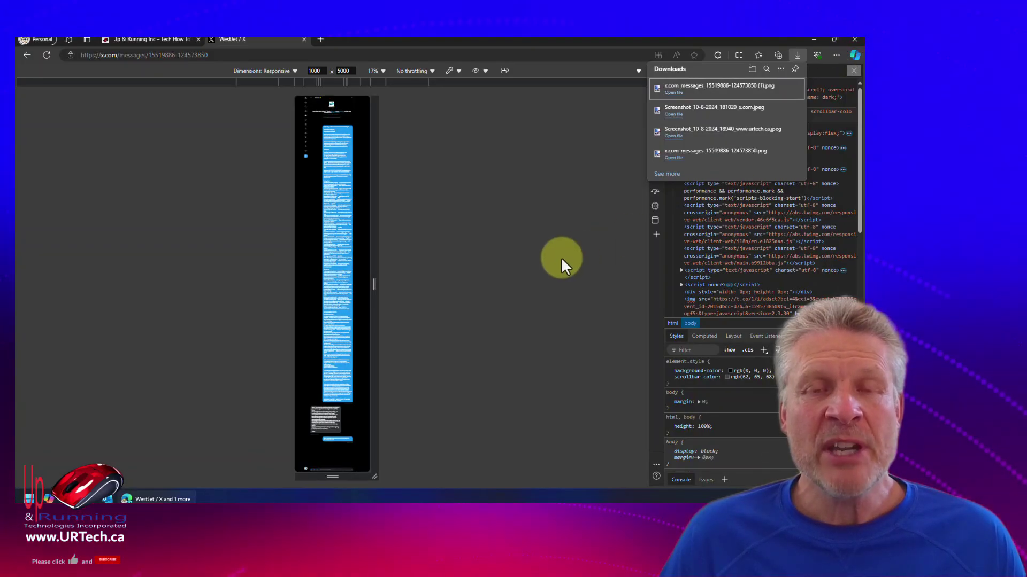